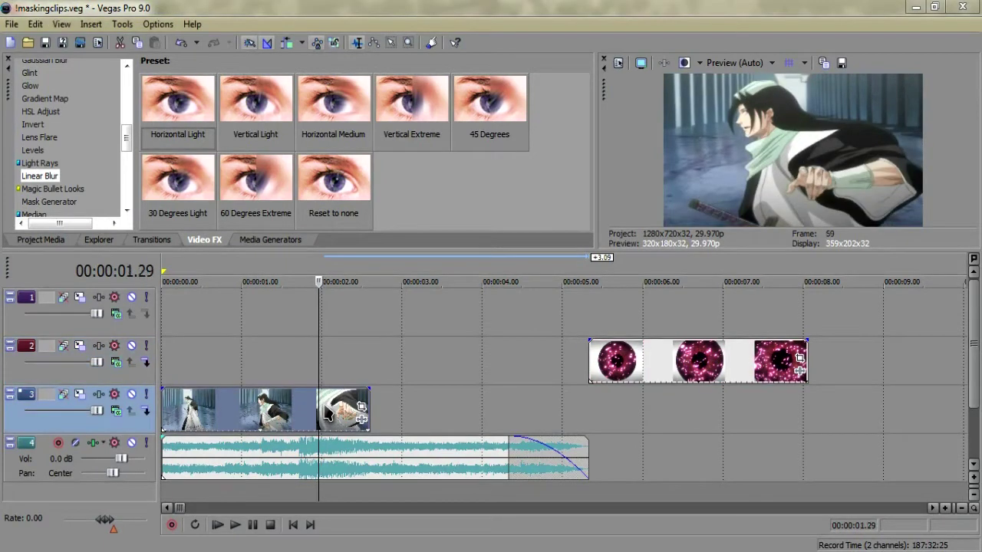
Step: Move the eye clip on track 2 earlier so it overlaps the end of the character clip
mouse_move(317, 403)
left_mouse_down()
mouse_move(530, 410)
mouse_move(317, 407)
mouse_move(330, 407)
left_mouse_up()
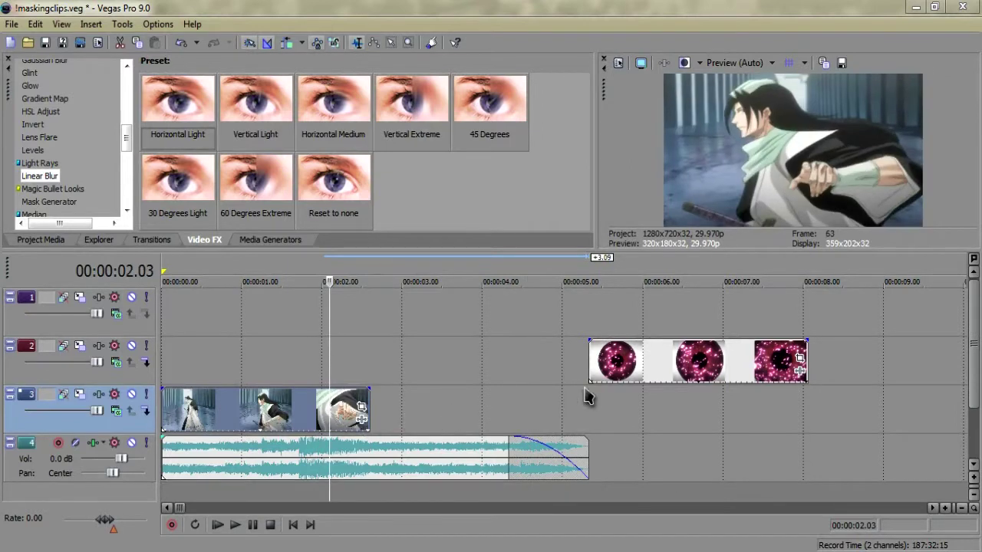
left_click_drag(610, 373, 589, 374)
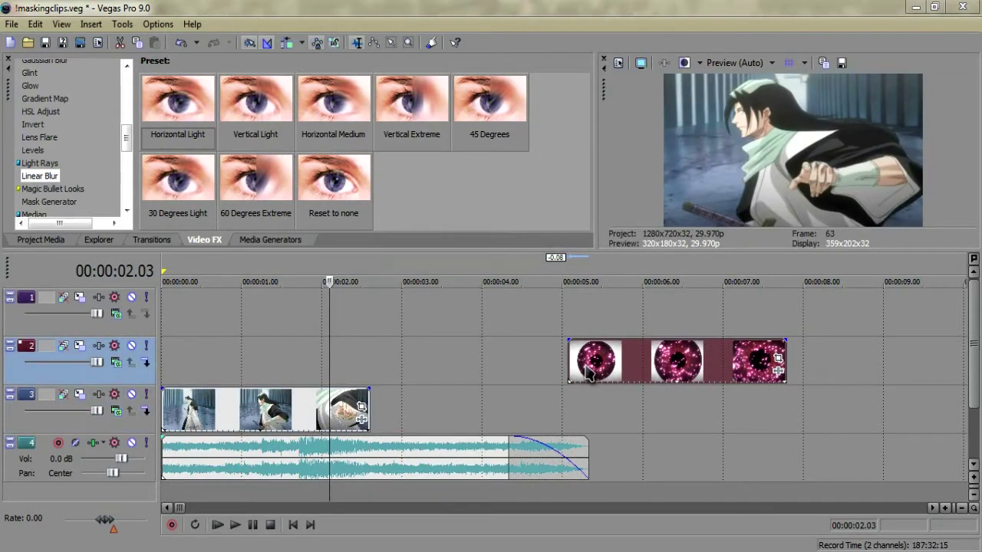
left_click_drag(587, 371, 337, 391)
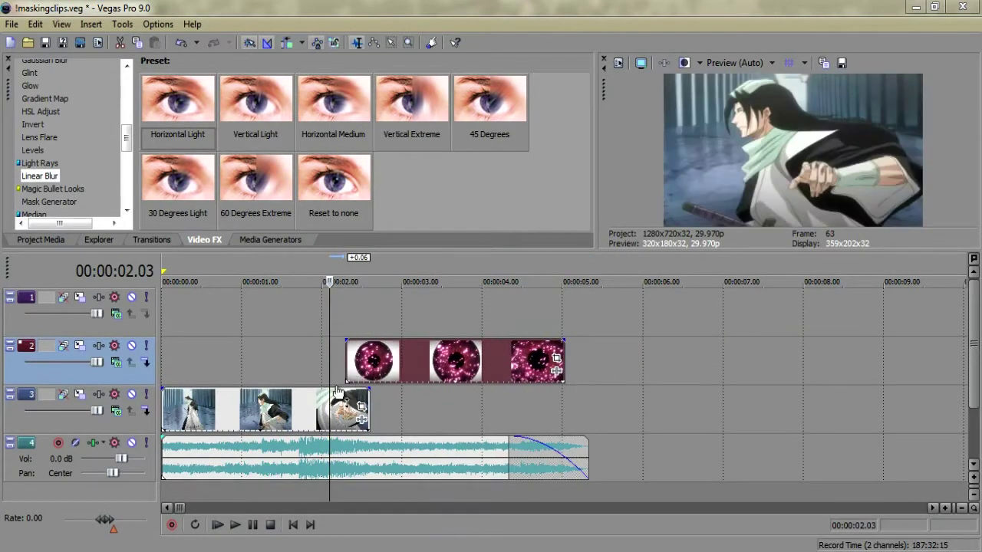
Step: Review the overlap of the two clips, and move the eye clip to start just after 3 seconds
key("ctrl+Home")
key("space")
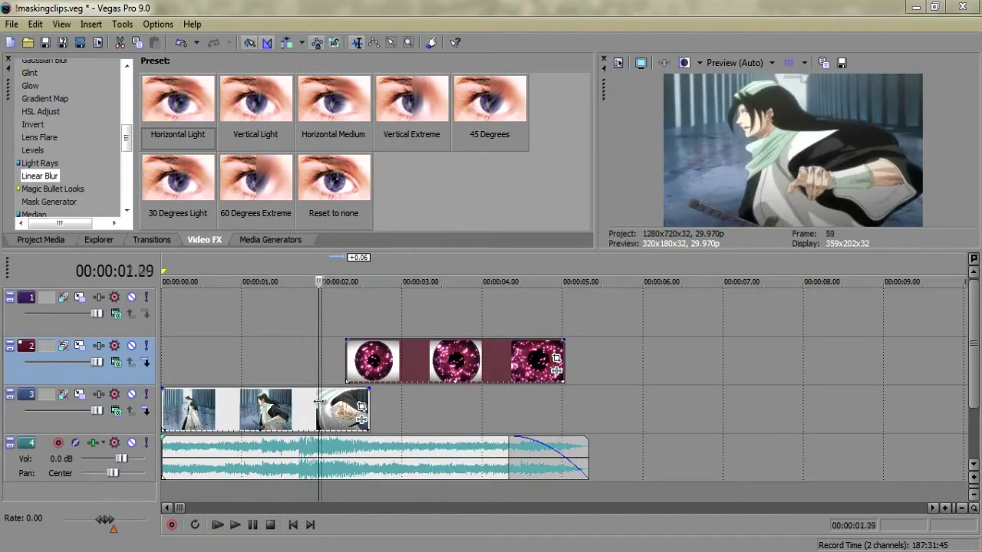
key("Return")
left_click(369, 373)
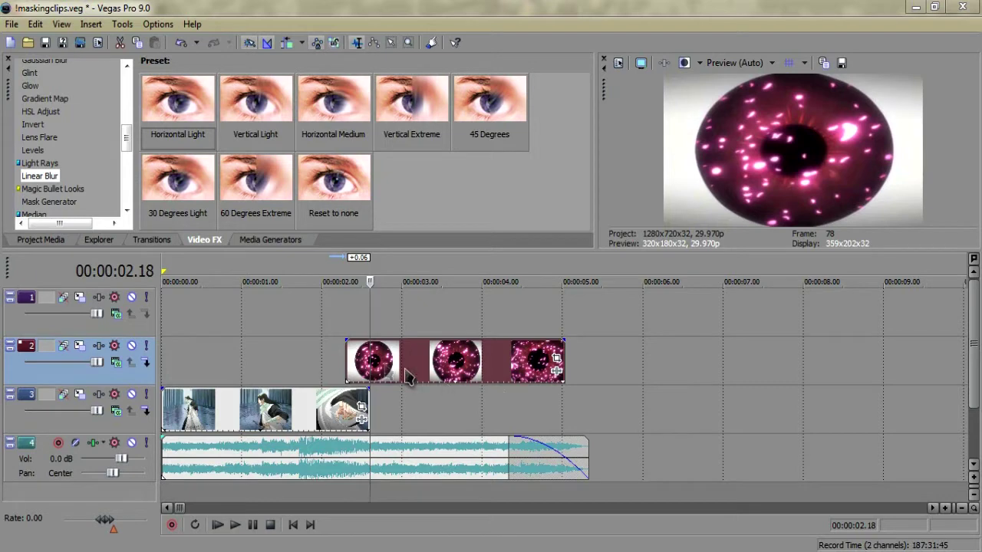
left_click(353, 362)
left_click_drag(353, 362, 334, 399)
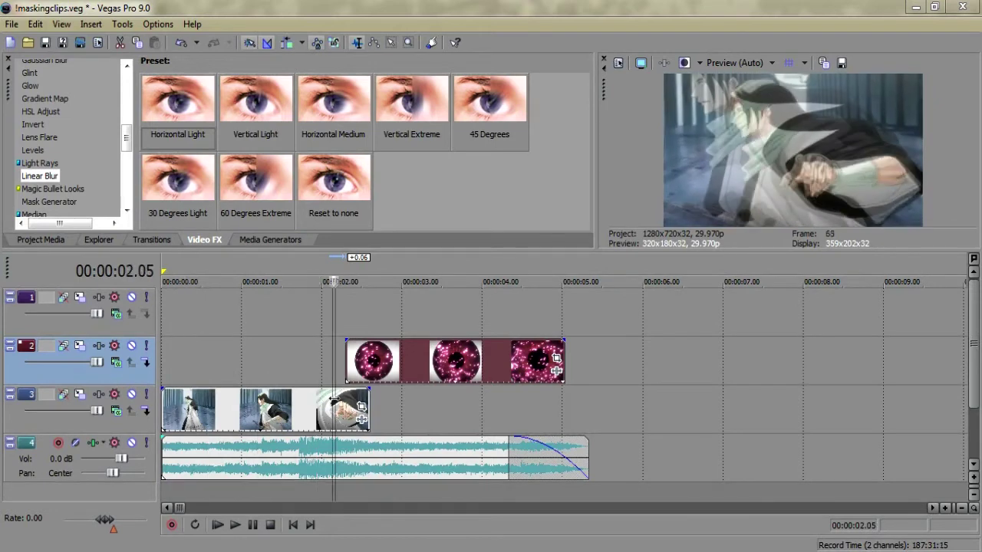
left_click_drag(414, 376, 480, 377)
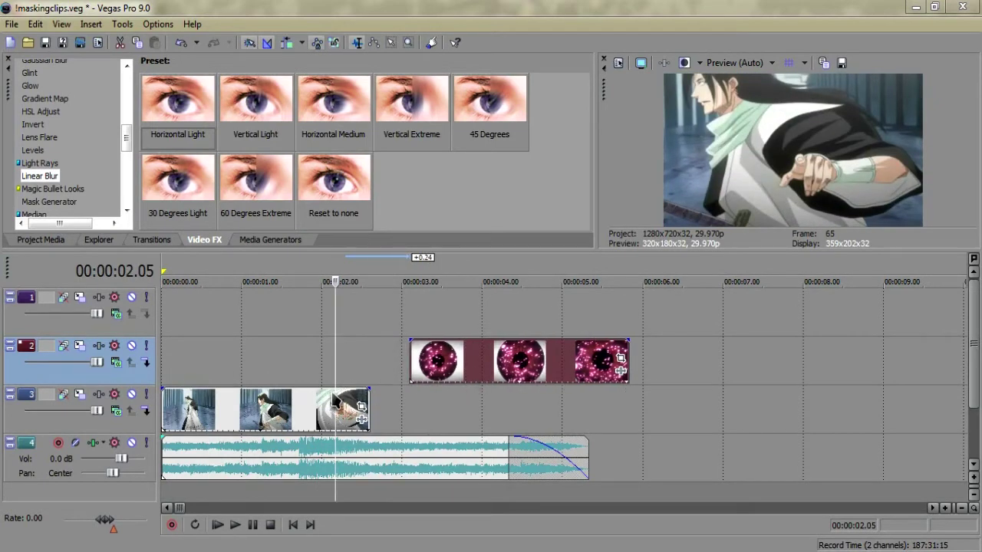
Step: Scrub through the eye clip and the character clip to examine the footage of both
left_click(430, 386)
left_click(502, 374)
left_click(579, 368)
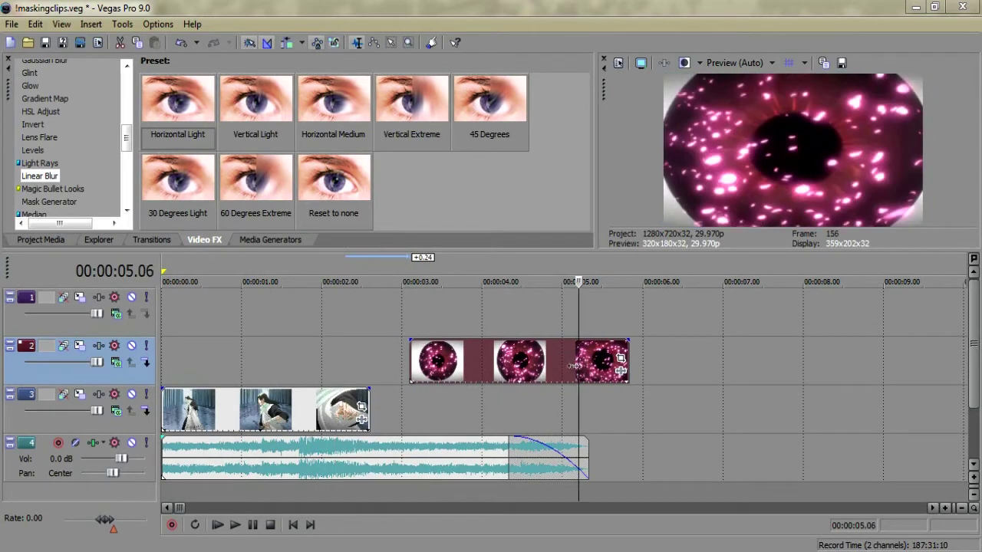
left_click(549, 370)
left_click(435, 374)
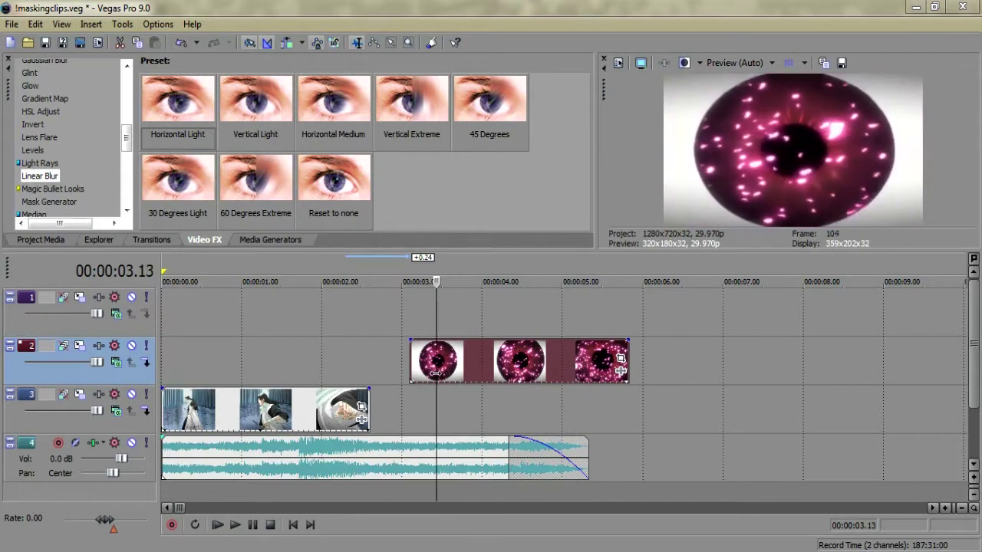
left_click(437, 374)
left_click(498, 374)
left_click(603, 372)
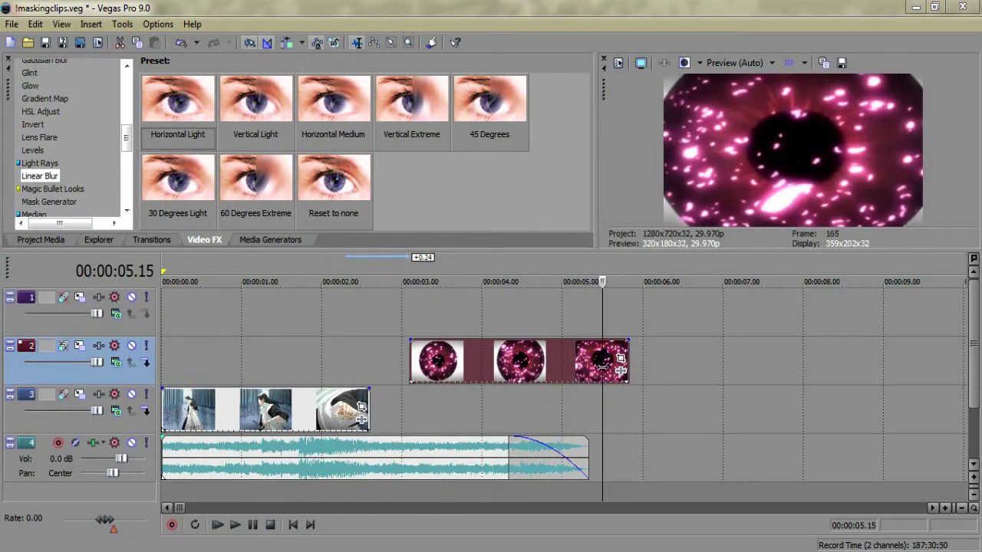
left_click(576, 374)
left_click(416, 379)
left_click(194, 407)
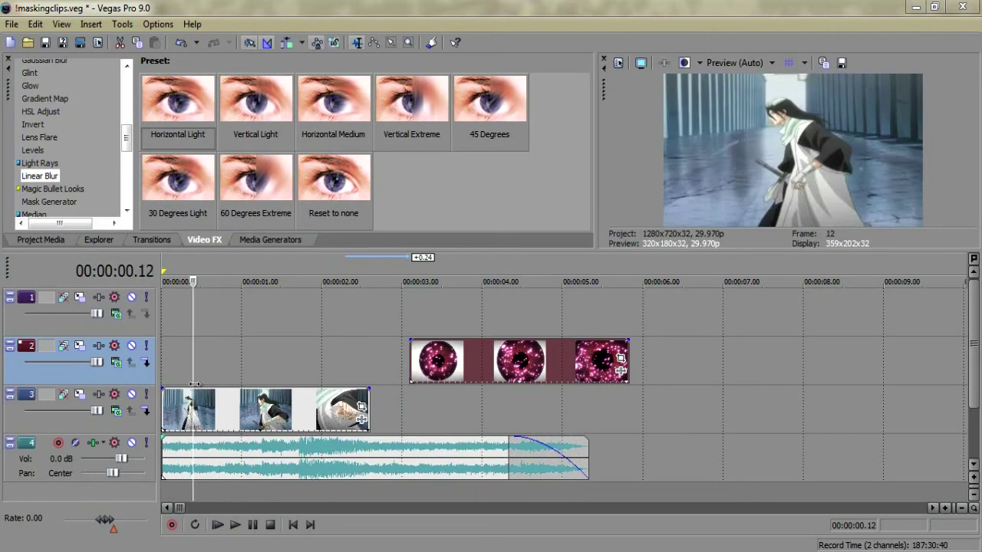
left_click(162, 392)
left_click_drag(163, 391, 303, 393)
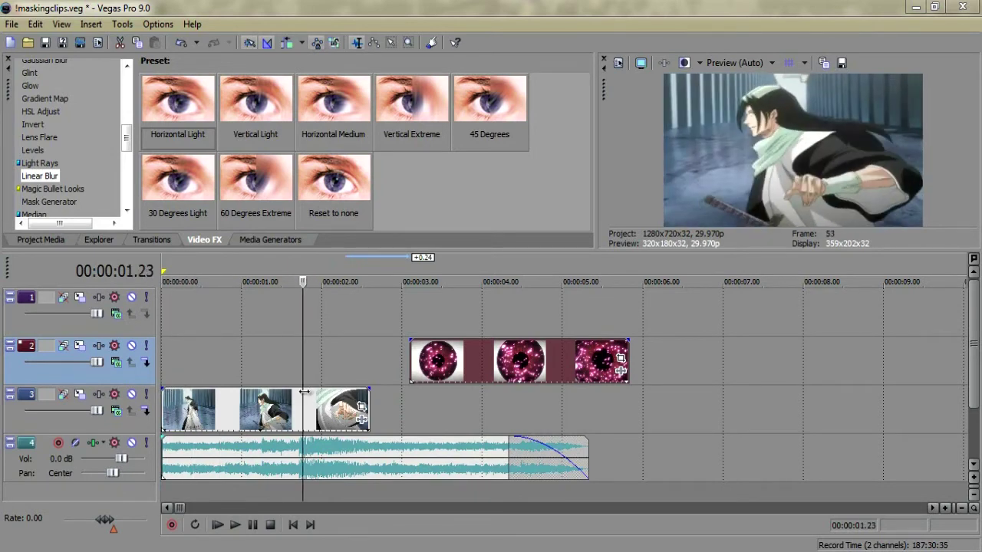
Step: Disable resampling in the eye clip's event properties, and review the character clip's event properties
right_click(487, 398)
right_click(465, 370)
left_click(505, 542)
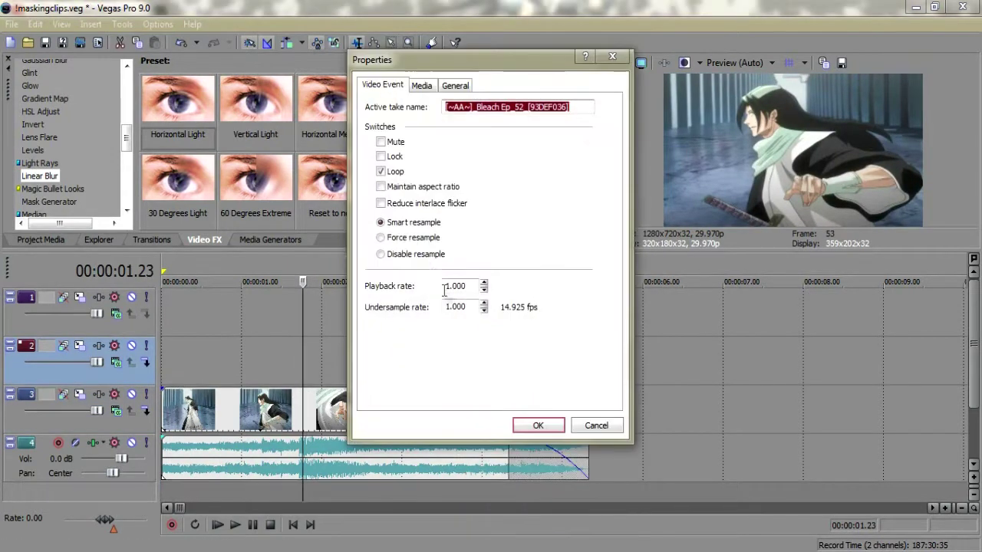
left_click(399, 257)
left_click(537, 425)
right_click(278, 427)
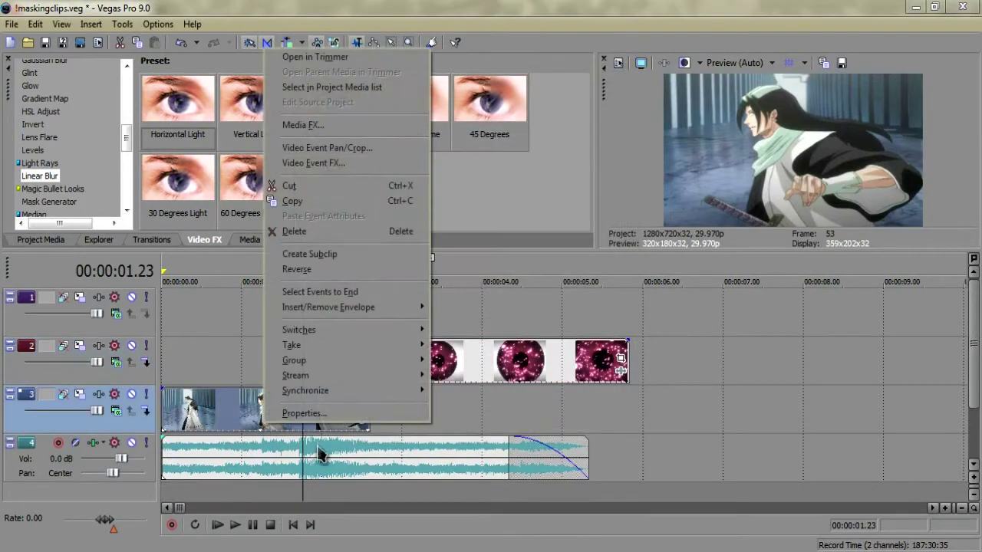
left_click(332, 414)
left_click(529, 424)
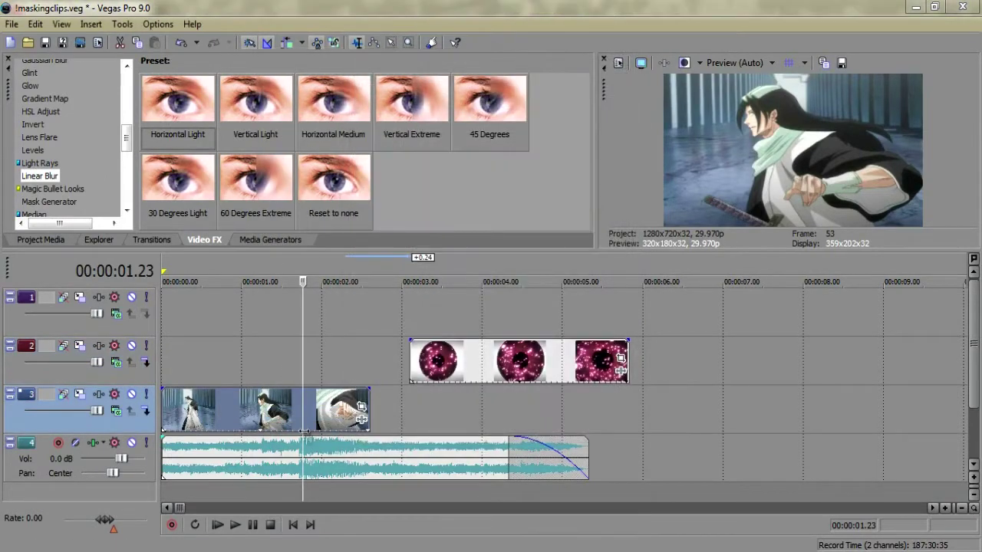
Step: Place a marker at 00:00:01.22 and move the eye clip to track 1 so it starts there
scroll(406, 449, "up", 2)
scroll(409, 445, "up", 1)
mouse_move(445, 414)
left_mouse_down()
mouse_move(385, 410)
mouse_move(437, 413)
left_mouse_up()
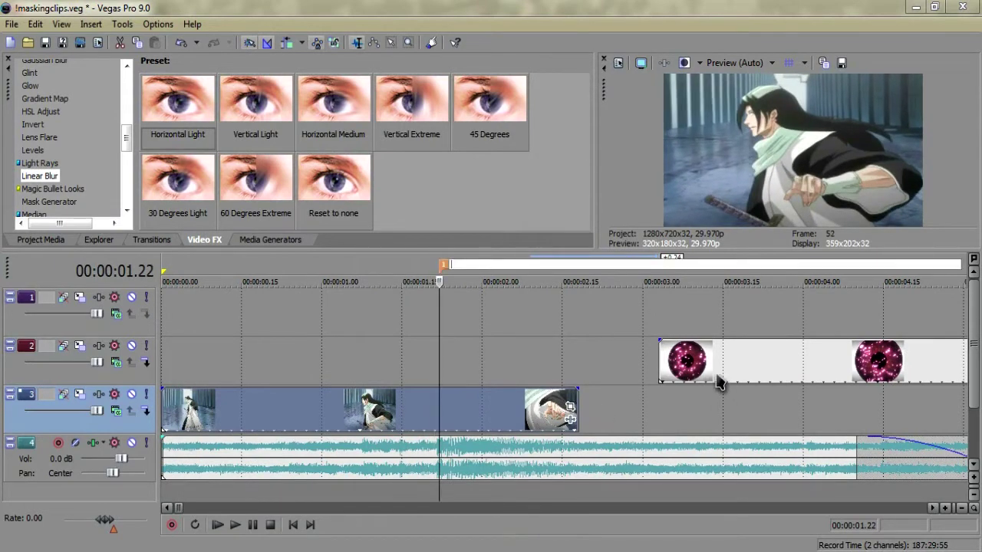
left_click_drag(716, 384, 497, 326)
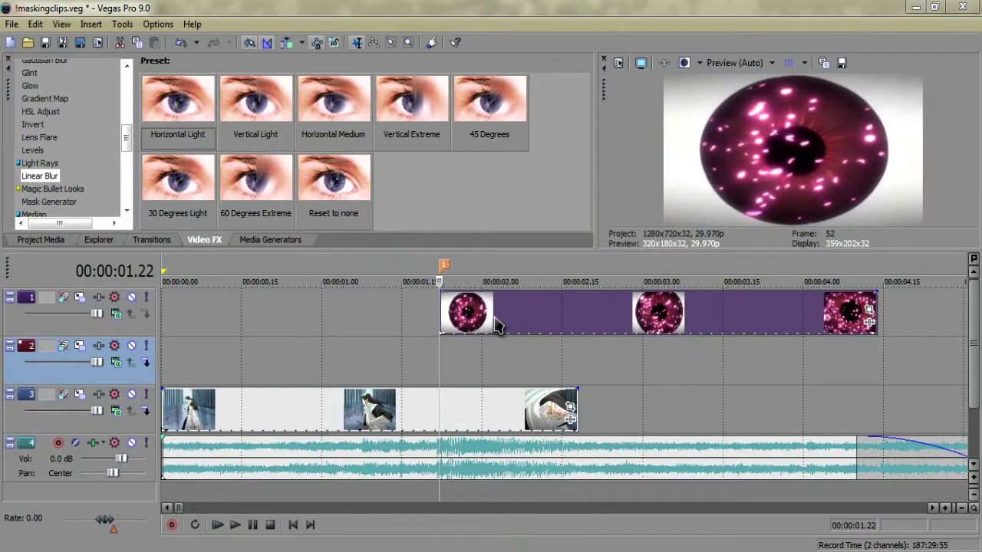
Step: Duplicate the eye clip onto track 2 and move the copy to start at about 00:00:04.17
left_click(494, 320)
scroll(493, 320, "down", 1)
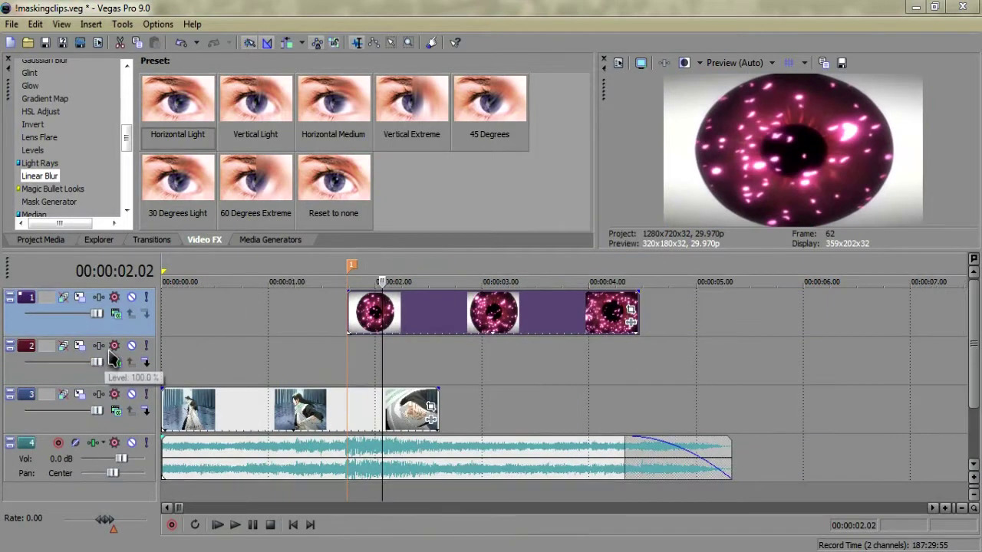
left_click(513, 314)
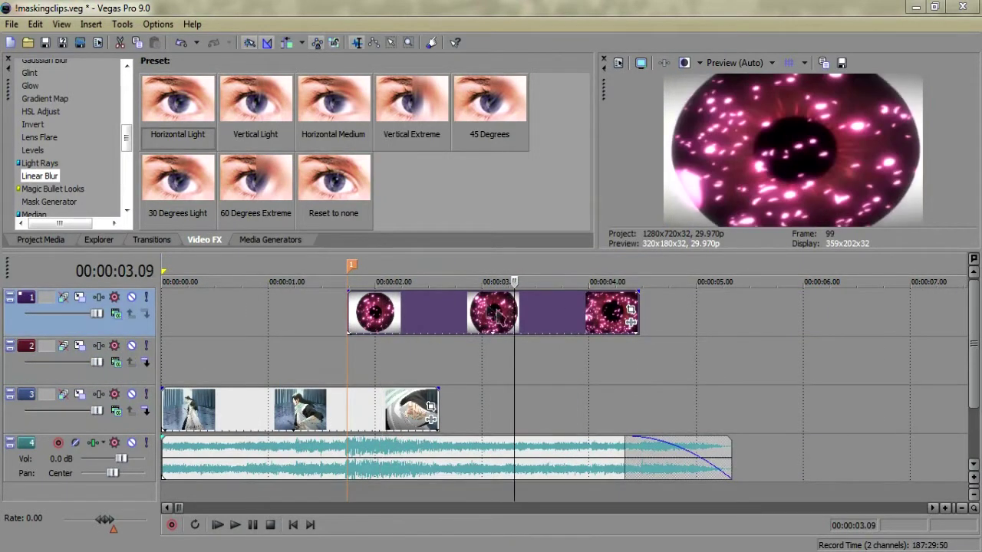
left_click(365, 321)
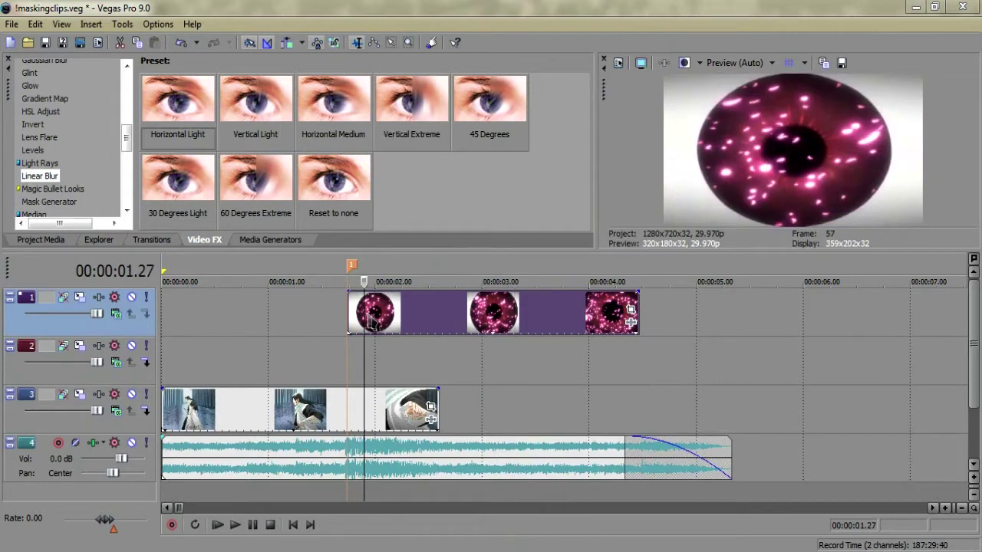
left_click(643, 367)
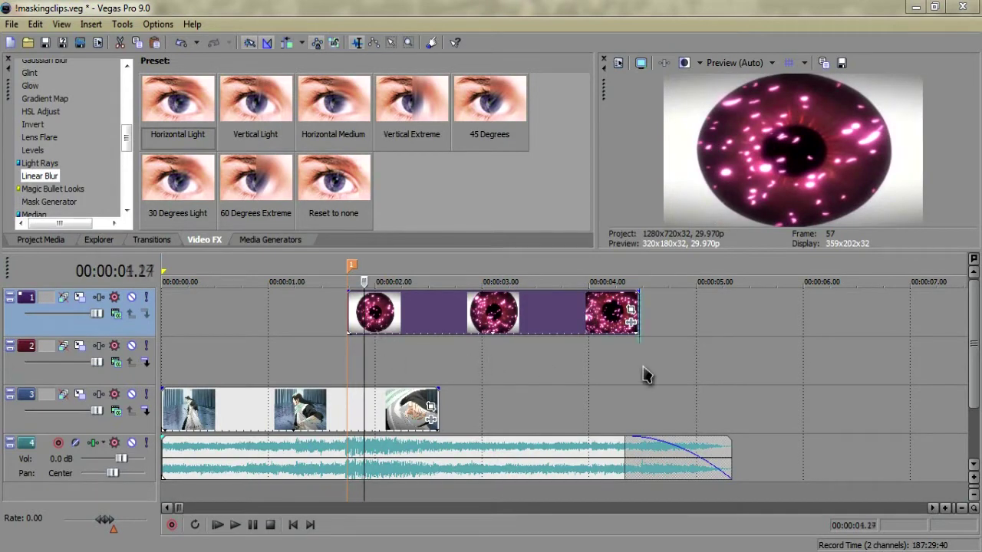
left_click(348, 355)
key("ctrl+v")
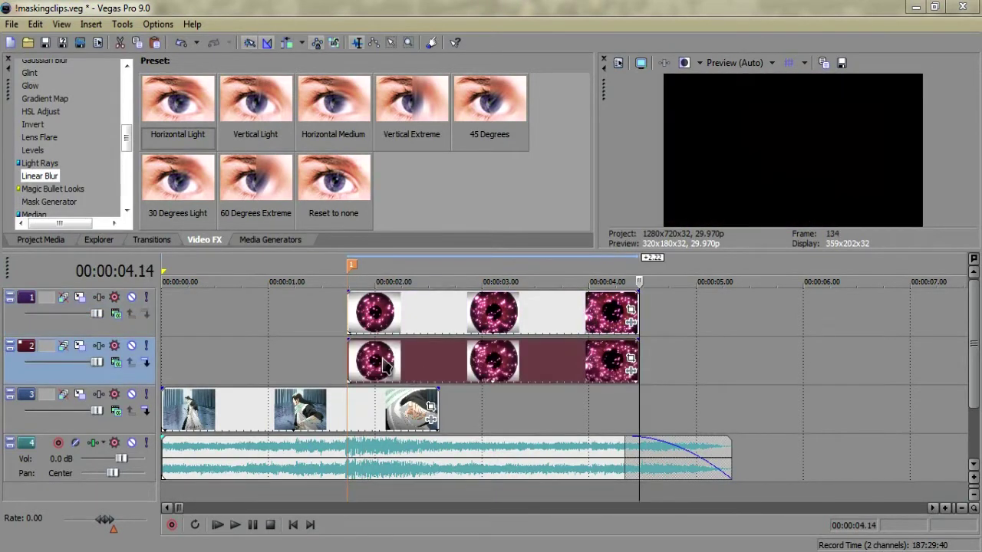
left_click_drag(382, 361, 684, 361)
Step: Open Event Pan/Crop for the eye clip on track 1 and enable its mask
left_click(386, 316)
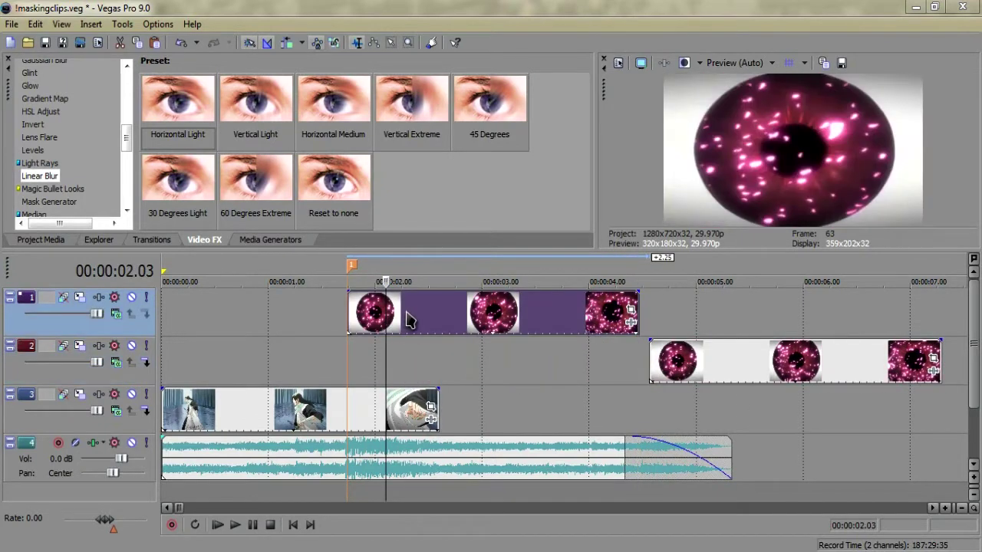
left_click(362, 316)
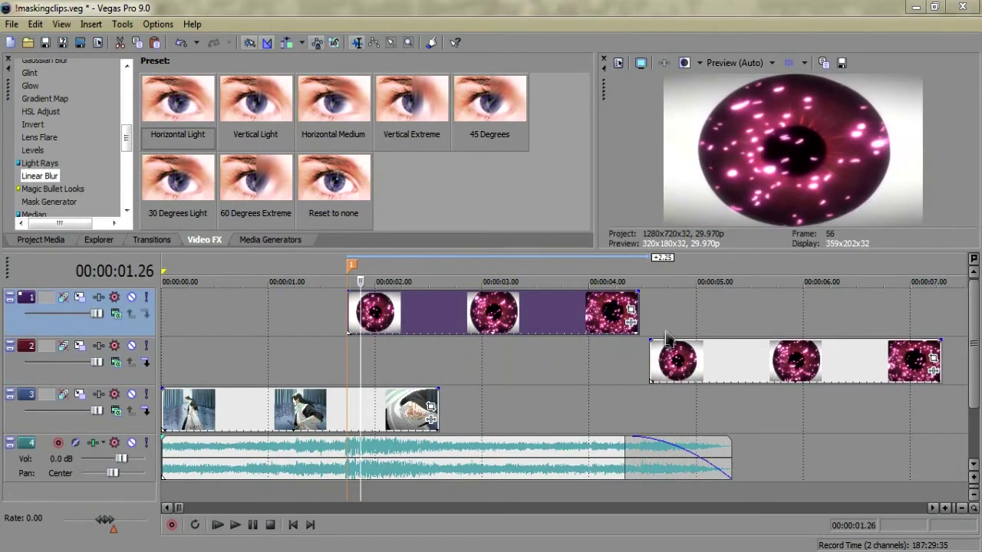
left_click(631, 313)
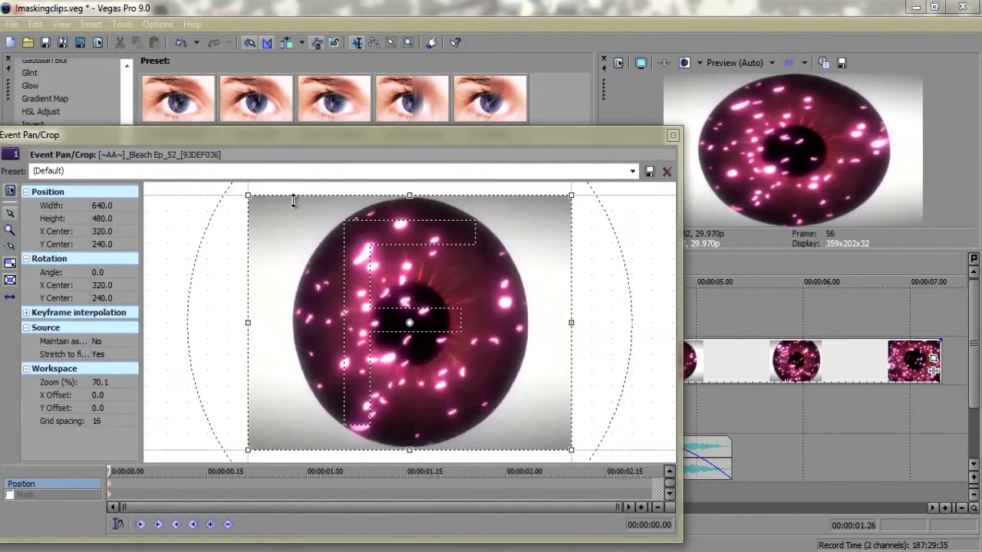
left_click_drag(303, 136, 430, 127)
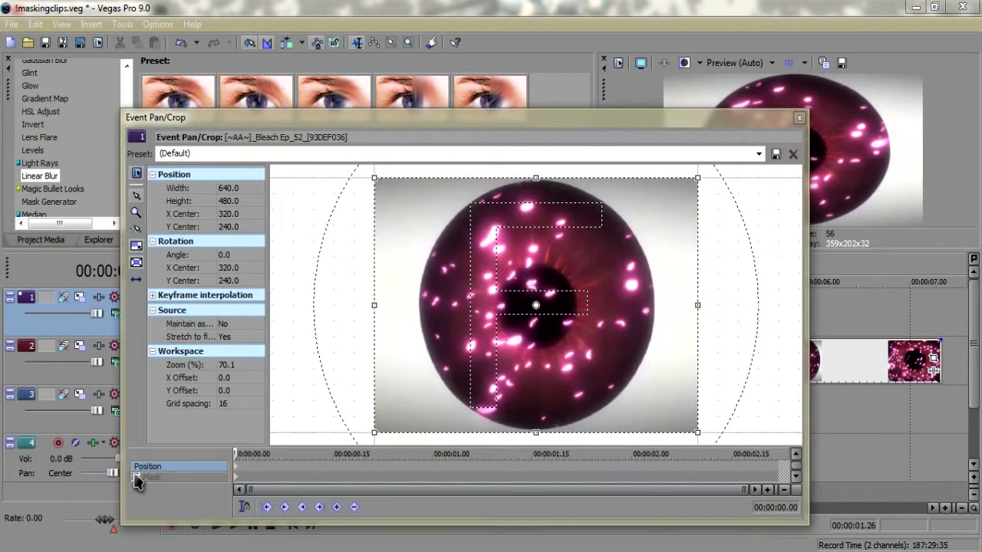
left_click(160, 478)
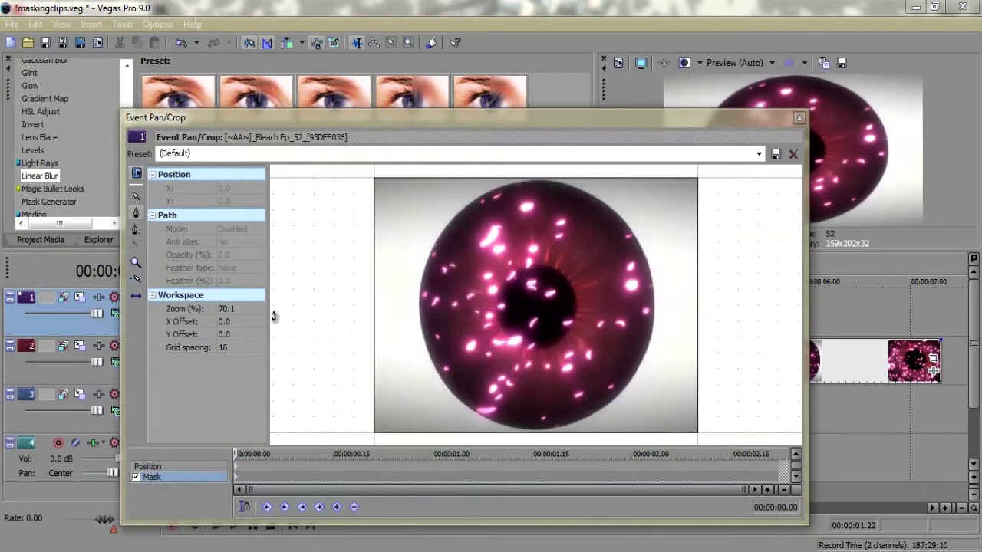
Step: Draw a closed mask path around the pupil and set its mode to Negative
left_click(502, 298)
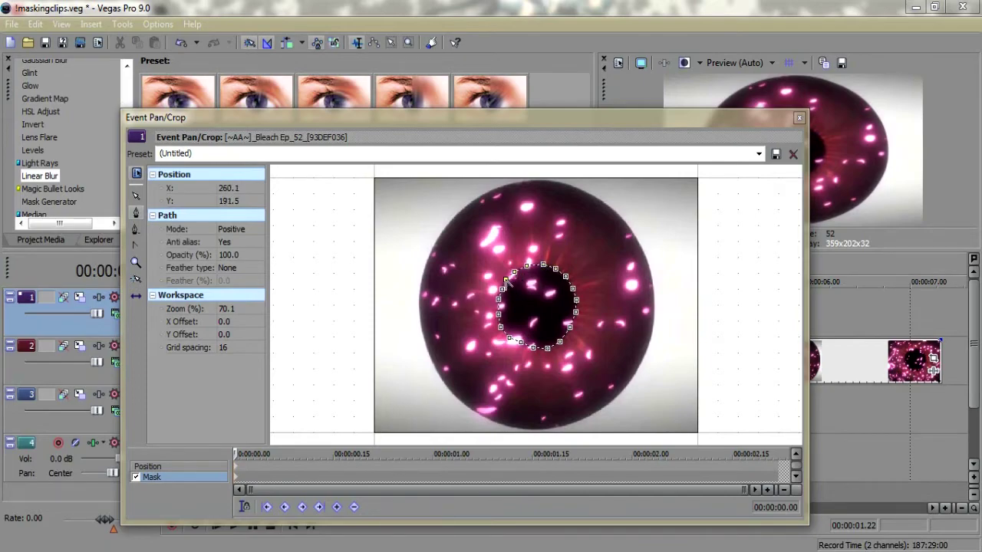
left_click_drag(574, 123, 481, 121)
left_click(152, 220)
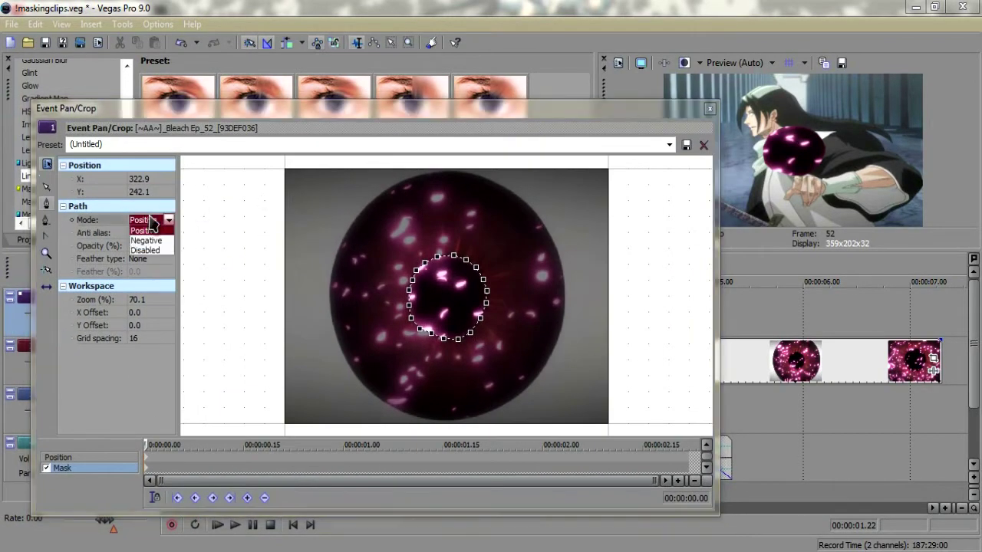
left_click(147, 241)
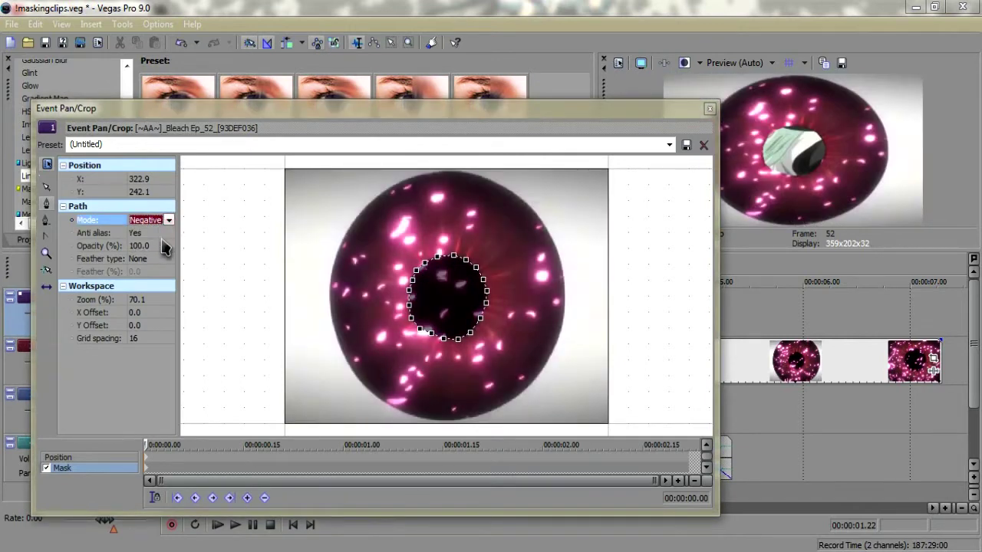
Step: Set the pupil mask's feather type to Both with 2.0% feather and close Event Pan/Crop
left_click(149, 259)
left_click(138, 289)
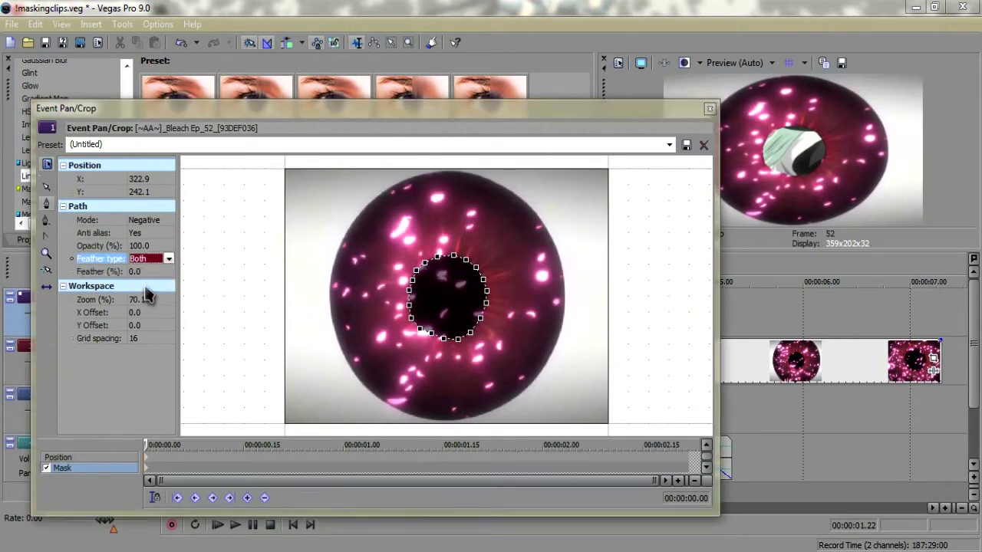
left_click(138, 271)
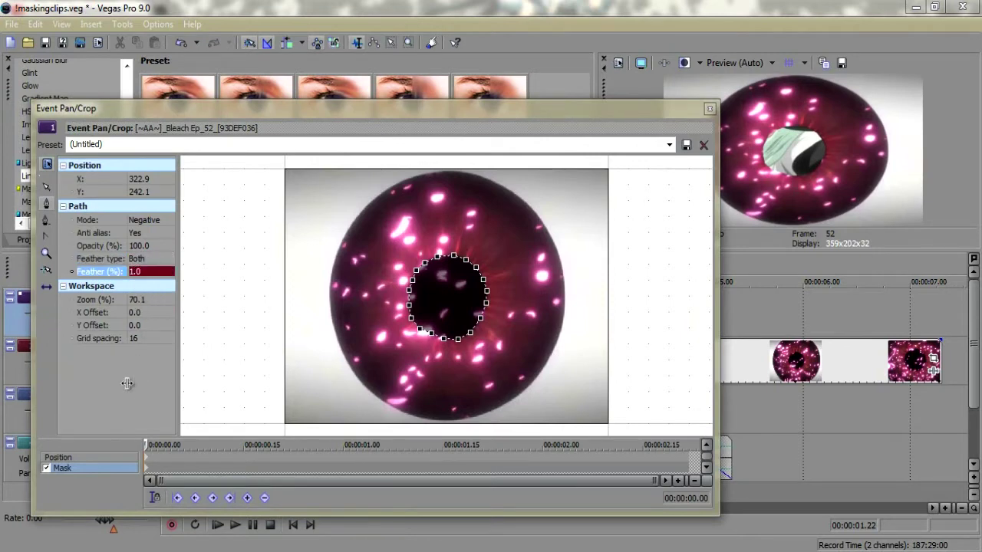
left_click(147, 260)
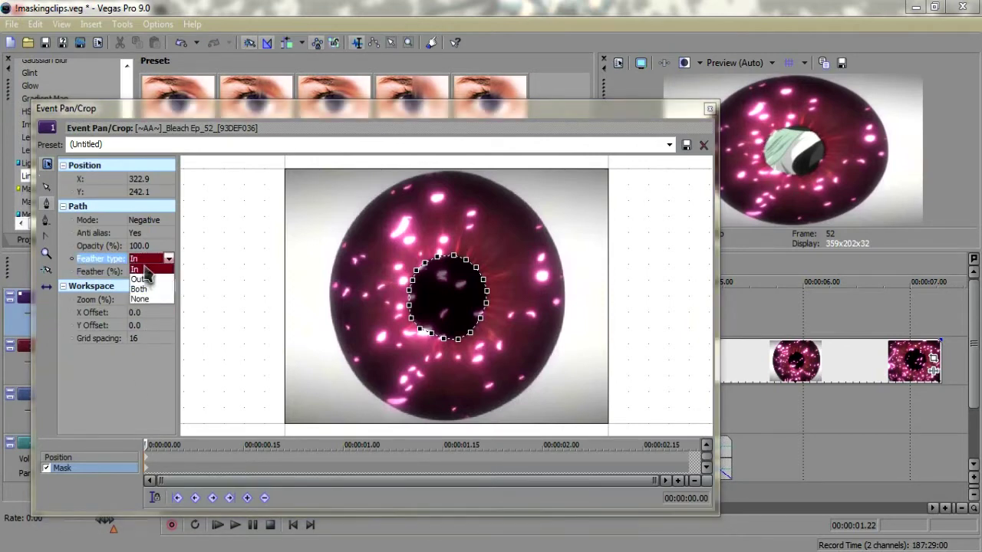
left_click(143, 289)
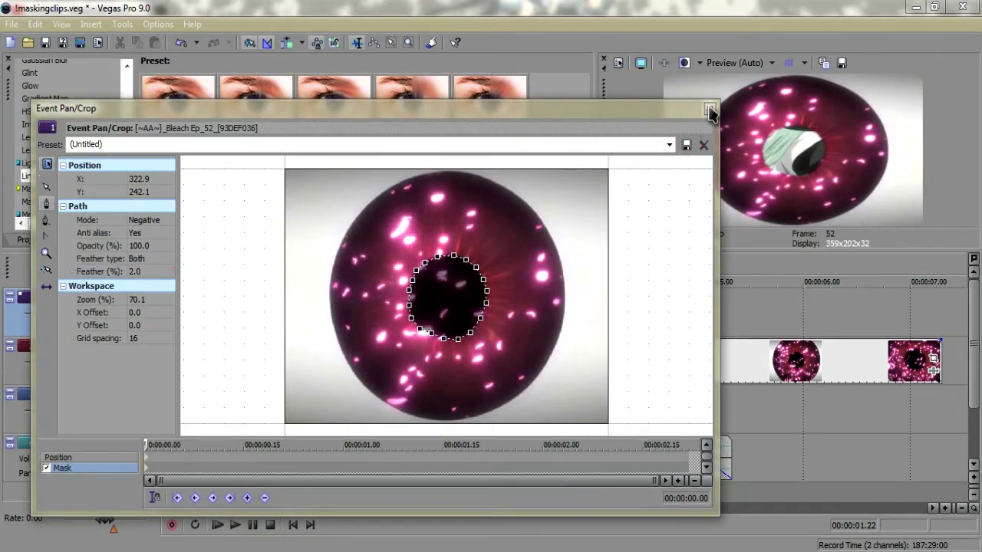
left_click(709, 111)
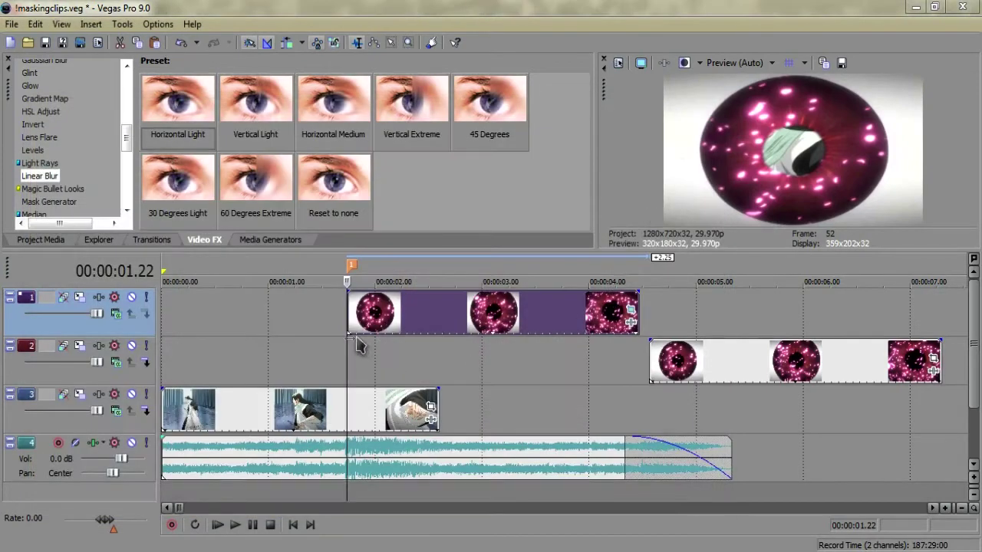
Step: Shrink the crop frame of the track 1 eye clip at its first position keyframe to about 94.9 by 71.2, centred on the pupil
left_click(400, 341)
left_click_drag(422, 339, 528, 318)
left_click(589, 316)
left_click(326, 315)
left_click(330, 311)
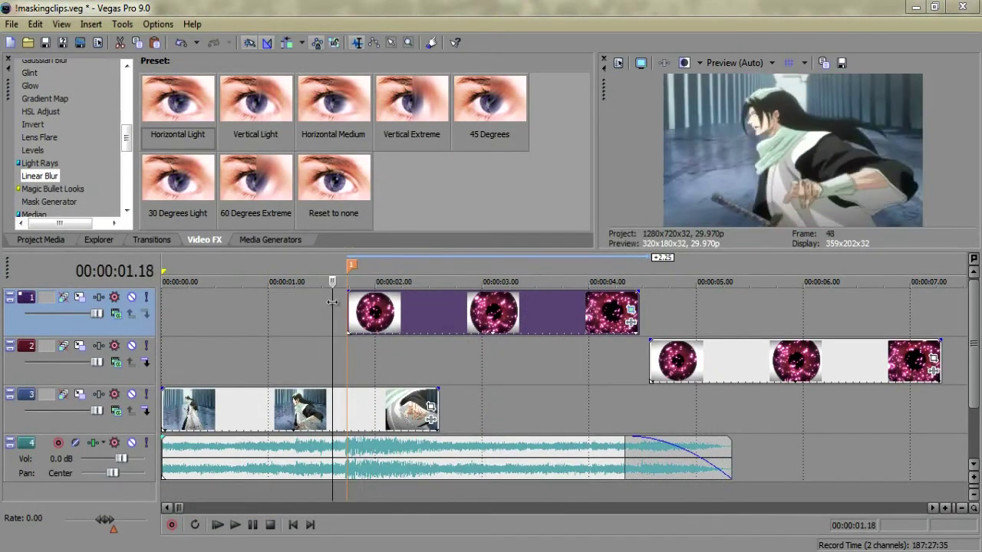
left_click(347, 301)
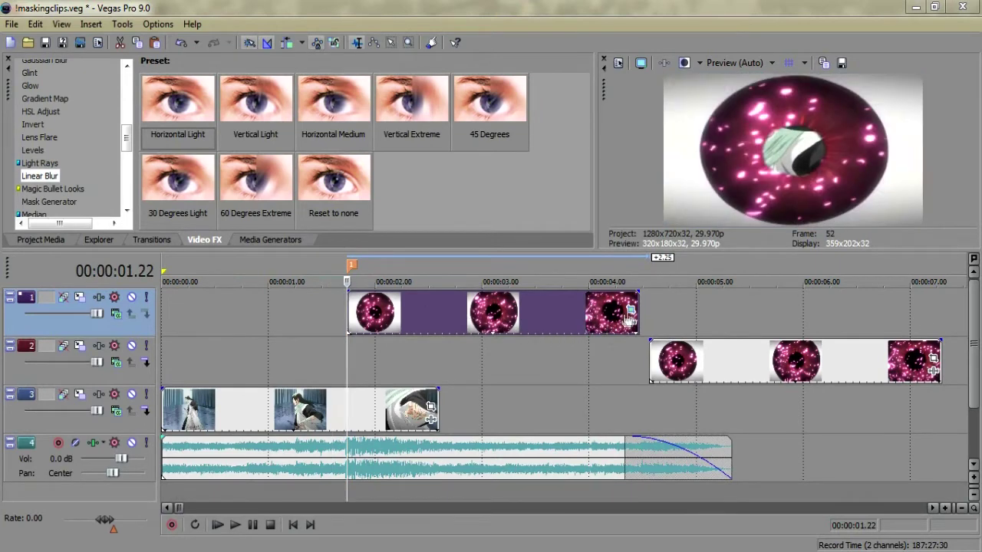
left_click(631, 314)
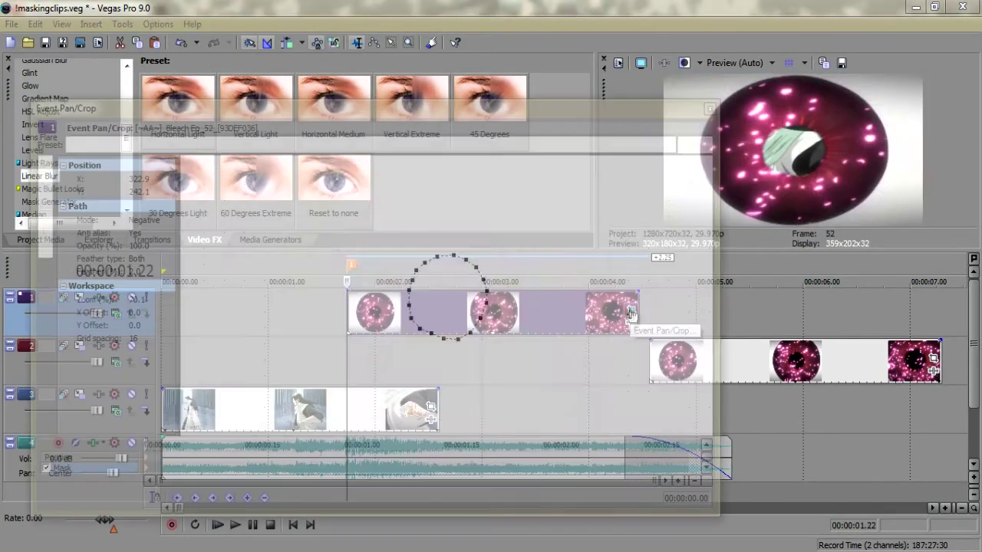
left_click(146, 460)
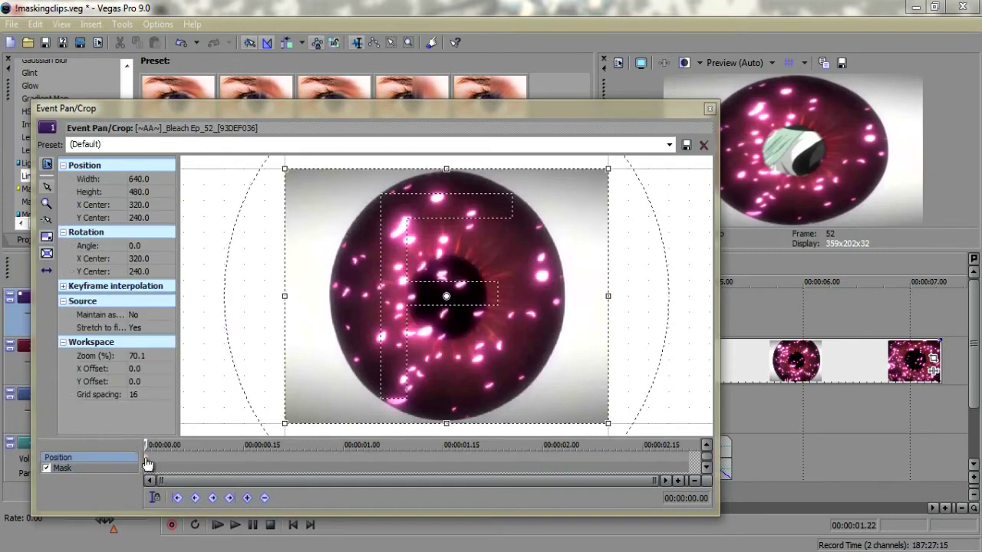
left_click_drag(285, 424, 421, 322)
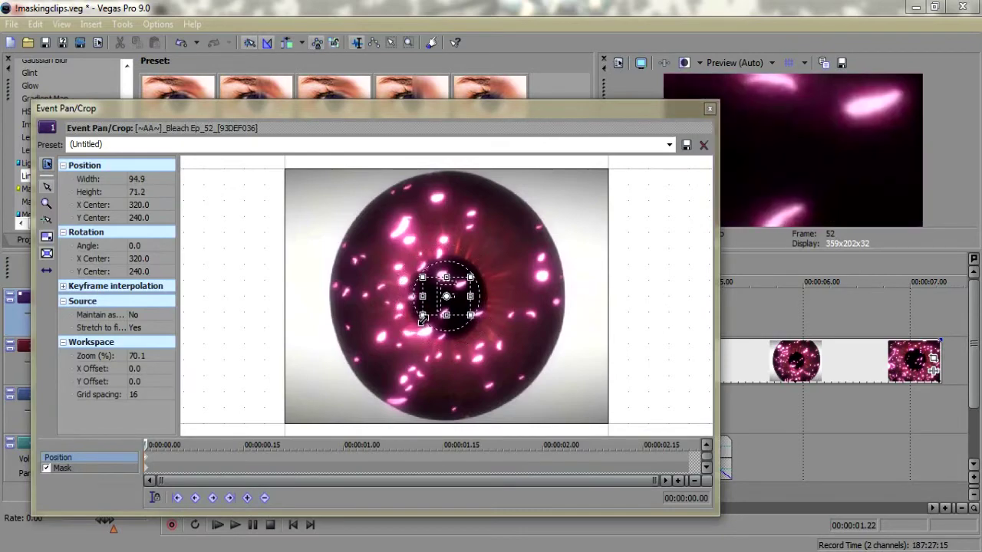
left_click(710, 108)
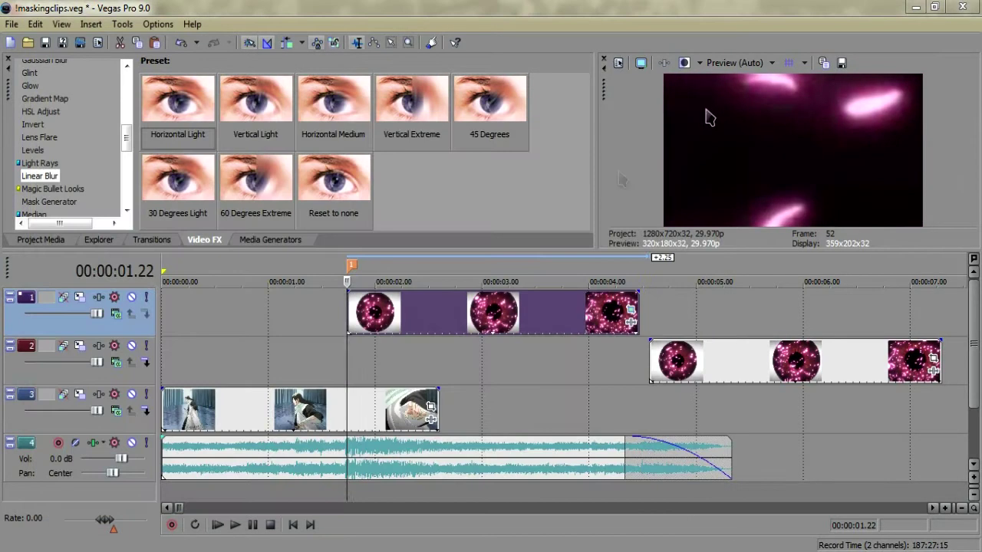
Step: Preview the cut into the track 1 eye clip and resize its starting crop frame to about 129 by 97
scroll(503, 370, "up", 3)
key("space")
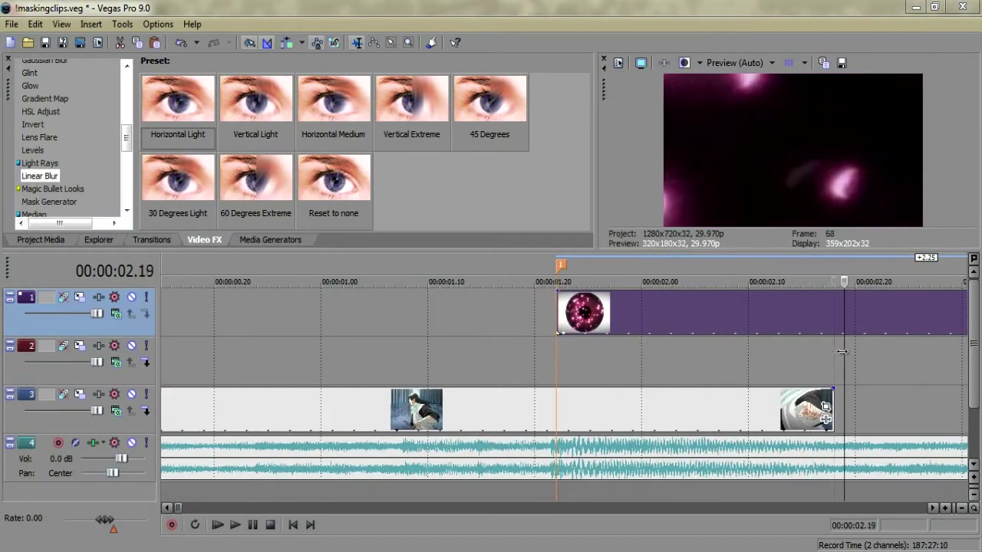
left_click(547, 330)
scroll(546, 329, "down", 4)
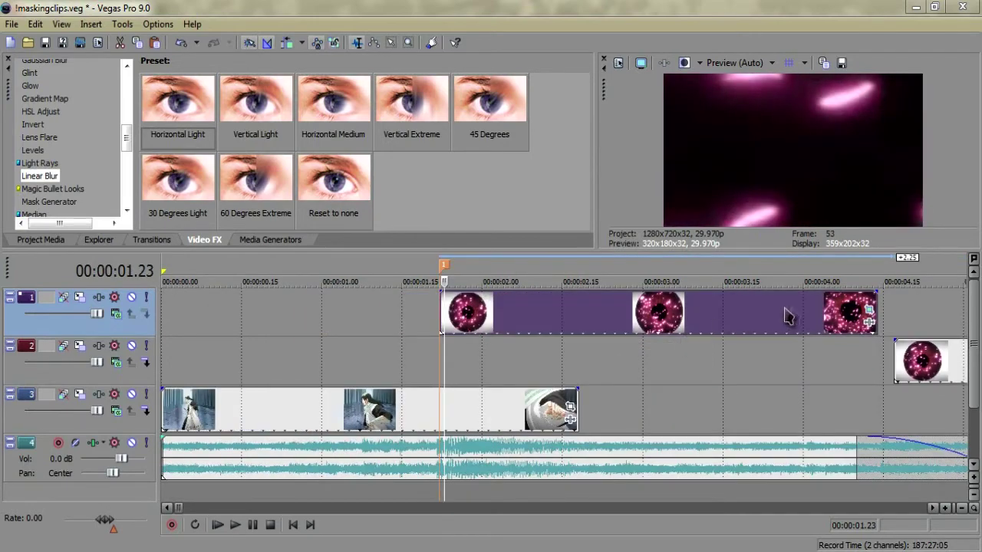
left_click(433, 331)
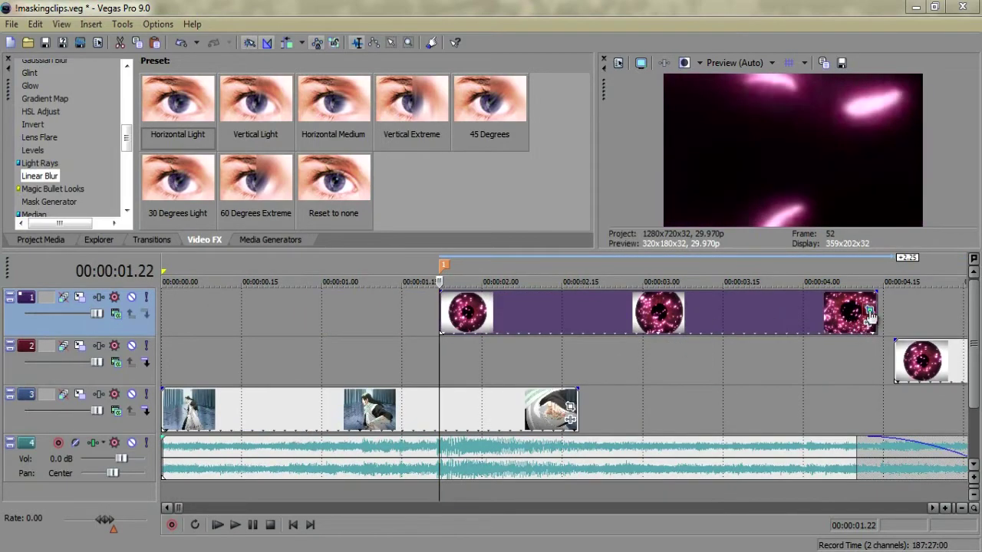
left_click(869, 310)
left_click_drag(421, 317, 410, 323)
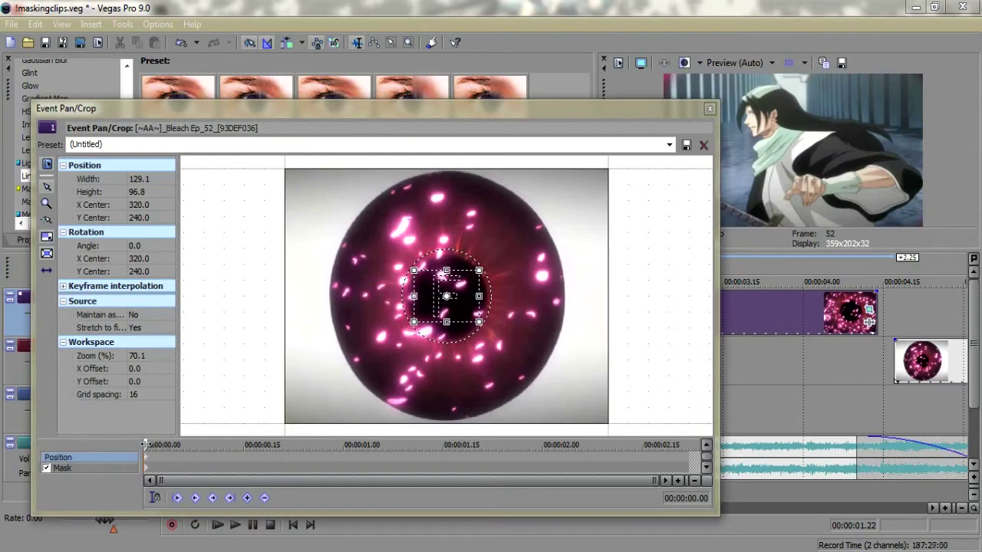
left_click(710, 109)
scroll(595, 353, "up", 3)
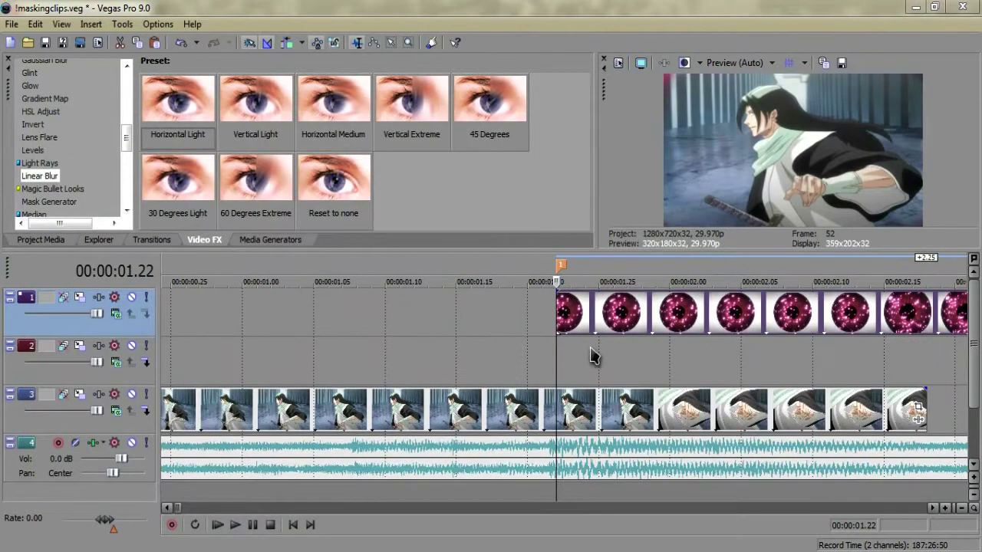
scroll(564, 350, "down", 1)
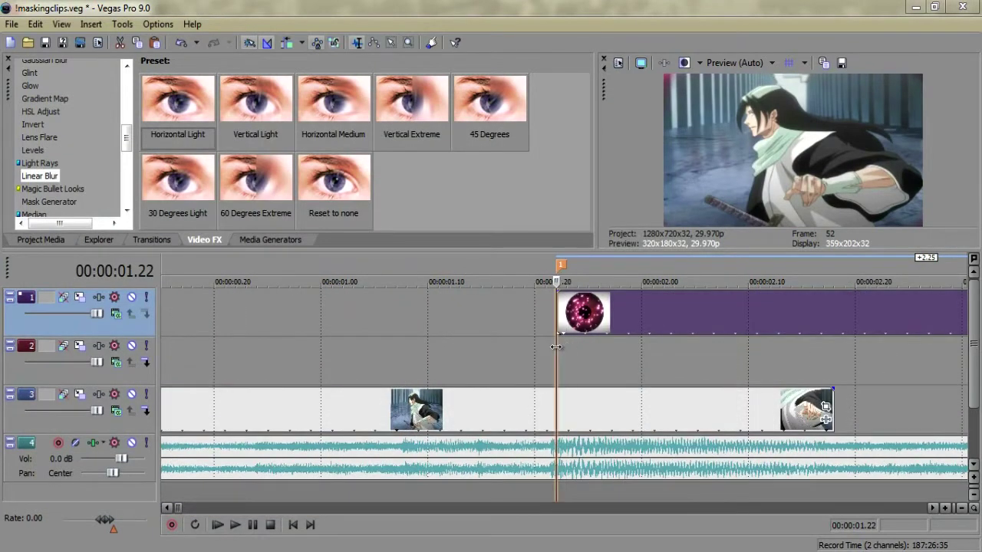
scroll(553, 348, "down", 3)
left_click(629, 313)
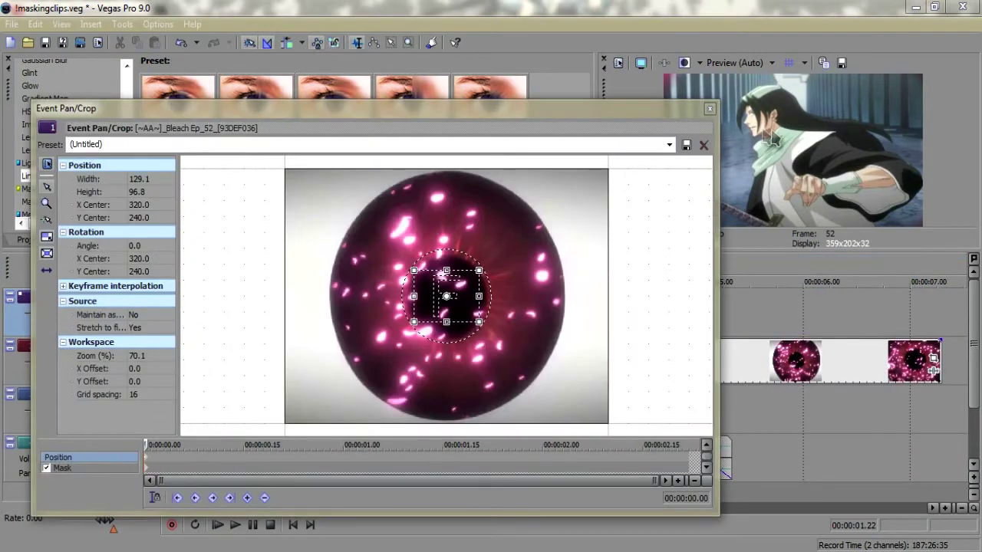
left_click(710, 110)
Step: Trim the track 1 eye clip to end at 00:00:03.00 and shorten the end of the track 3 character clip by 9 frames
left_click_drag(647, 311, 497, 324)
left_click(490, 324)
left_click_drag(438, 400, 408, 398)
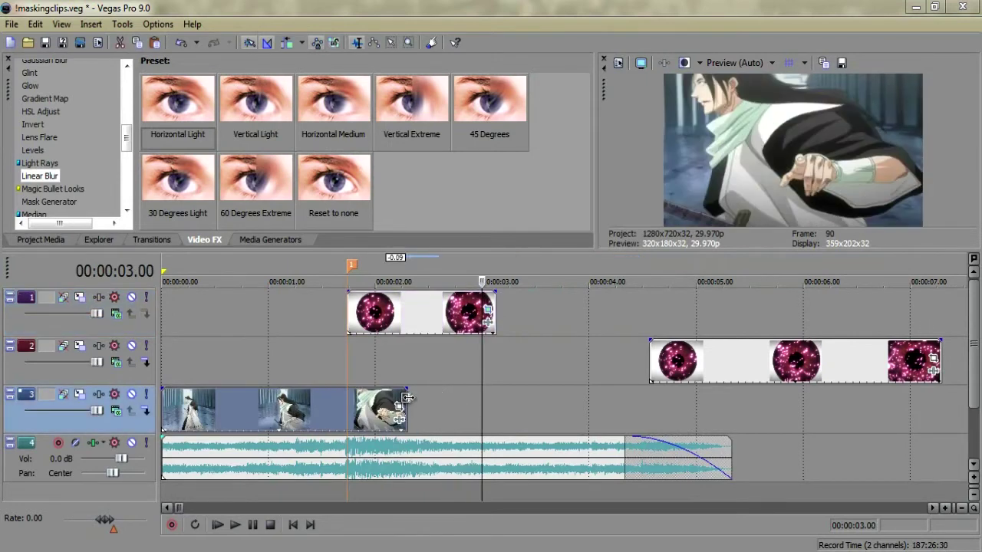
left_click_drag(491, 311, 481, 315)
Step: Add a position keyframe at 00:00:00.04 in the track 1 eye clip with the crop frame enlarged to about 582 by 436.5
left_click(358, 321)
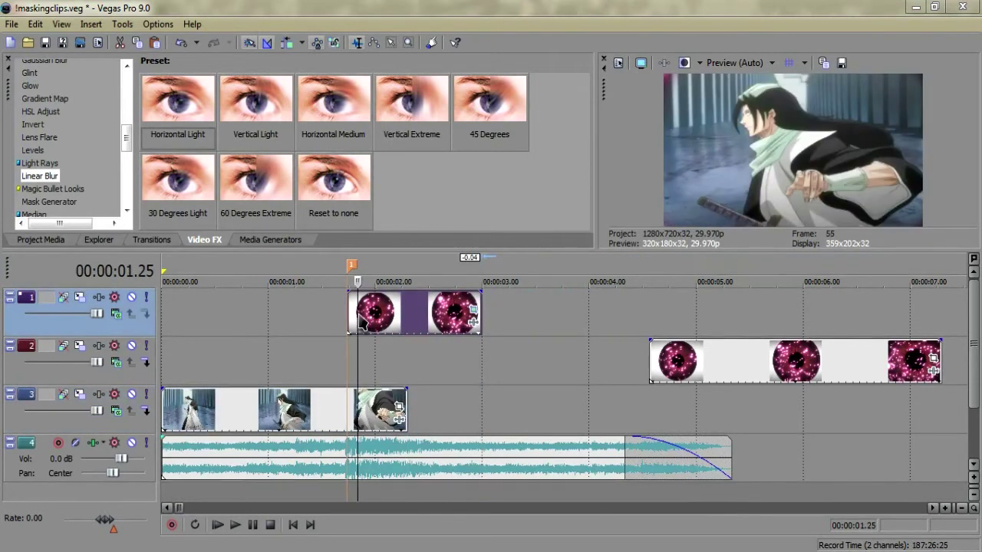
left_click(475, 310)
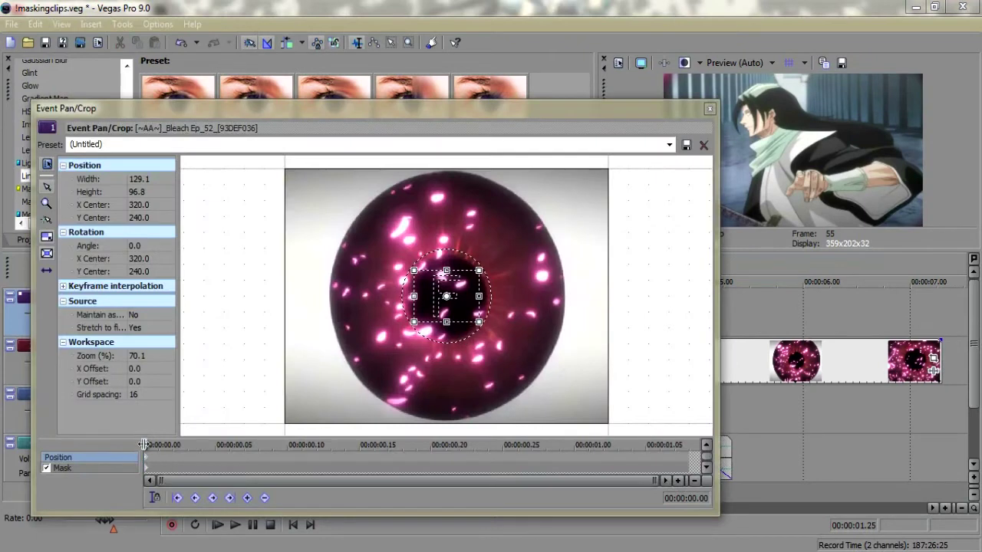
left_click_drag(143, 445, 199, 445)
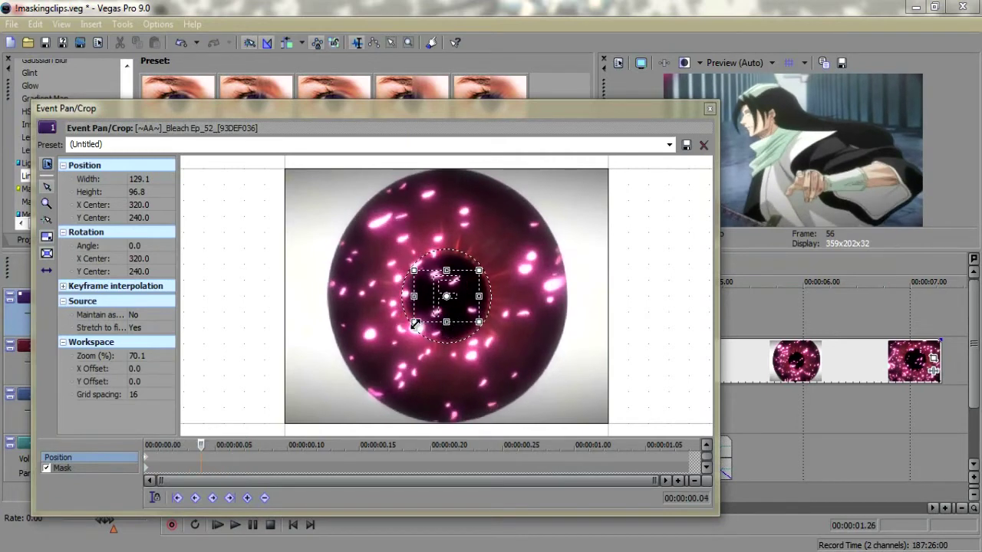
left_click_drag(415, 325, 294, 415)
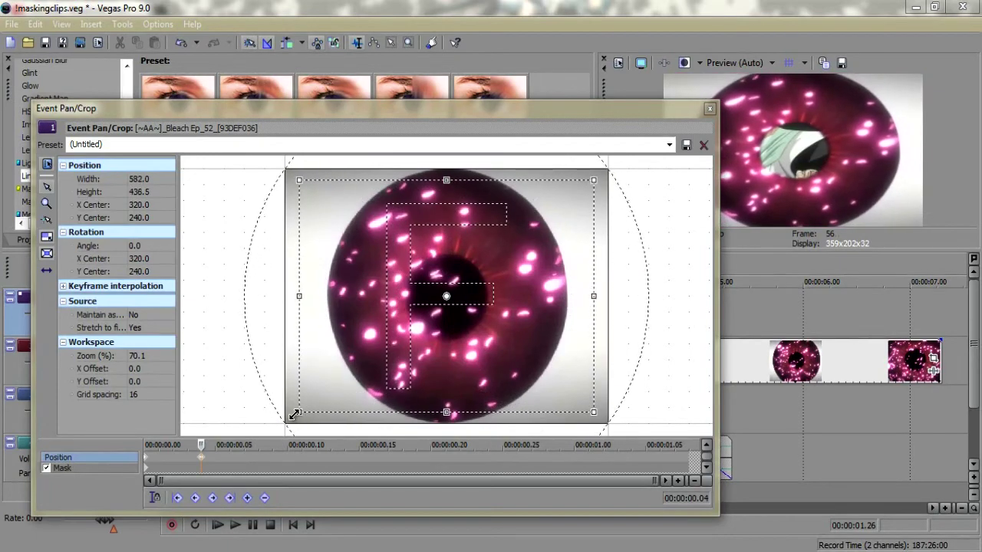
Step: Add an end position keyframe at 00:00:01.08 with the crop frame enlarged to about 608.6 by 456.5, and close Event Pan/Crop
key("space")
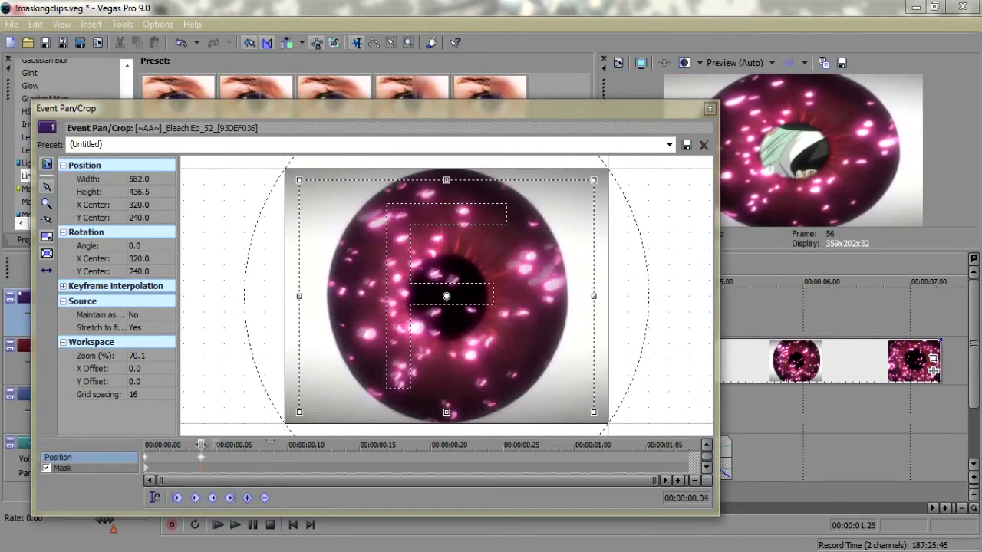
left_click_drag(593, 413, 601, 418)
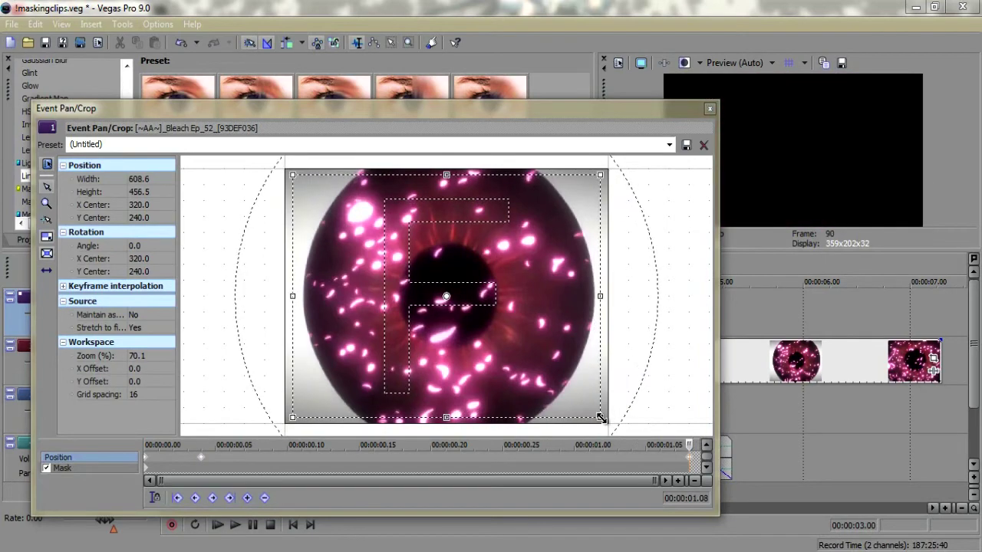
left_click(710, 109)
left_click(319, 357)
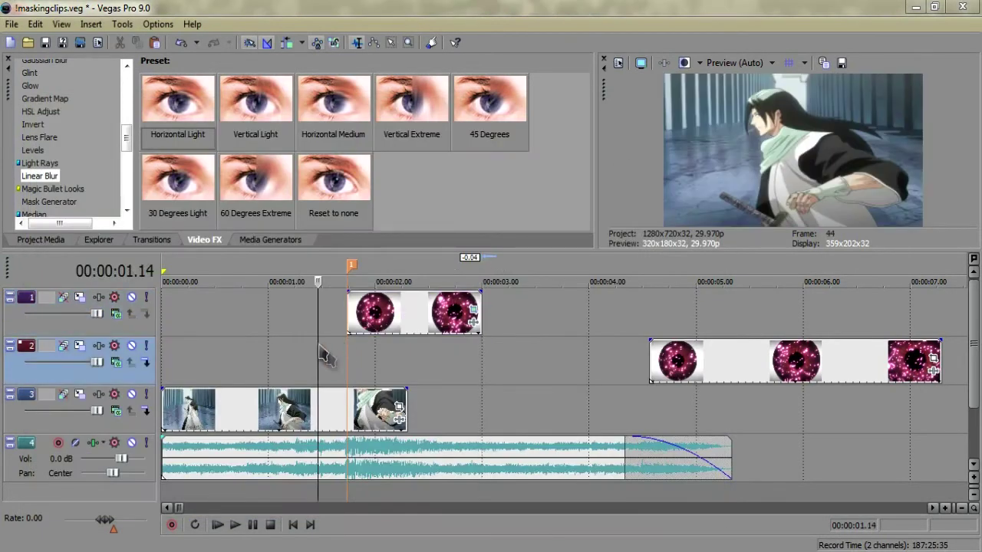
Step: Move the track 2 eye clip to start at 00:00:01.22 and trim it to end at 00:00:03.00
left_click(336, 358)
mouse_move(336, 359)
left_mouse_down()
mouse_move(485, 350)
mouse_move(368, 343)
mouse_move(494, 349)
mouse_move(350, 349)
left_mouse_up()
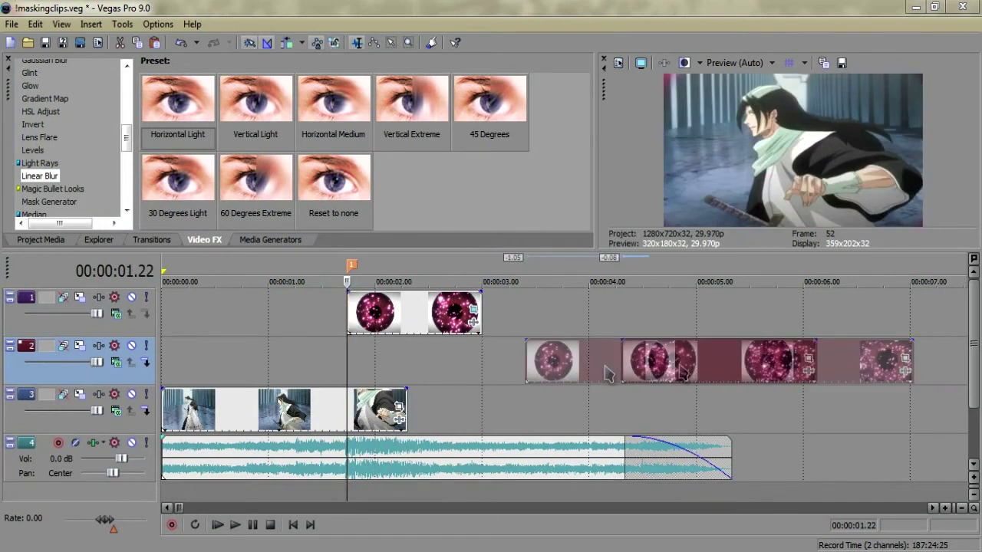
left_click_drag(606, 373, 663, 373)
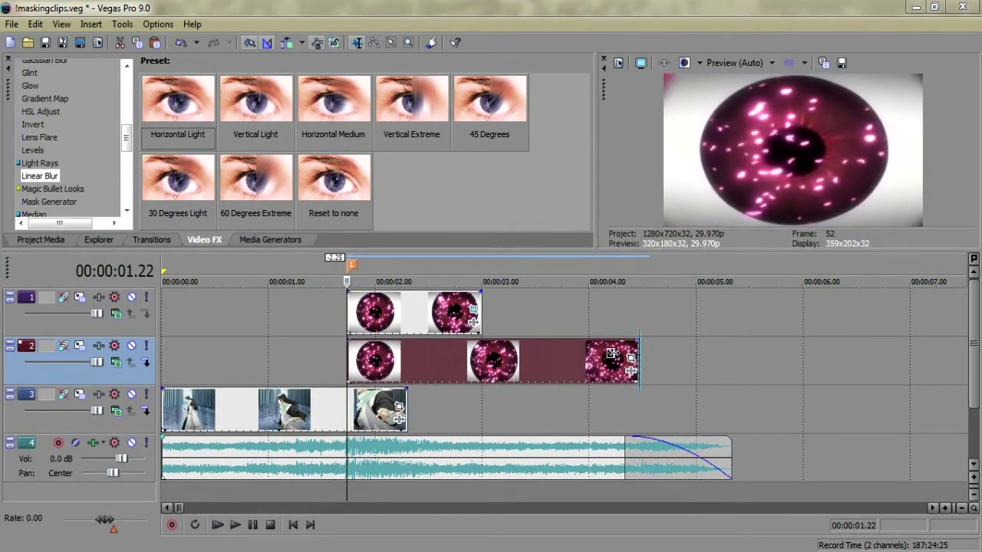
left_click_drag(611, 354, 481, 348)
Step: Preview how the two stacked eye clips line up and check the track 1 clip's Event Pan/Crop settings
left_click(433, 353)
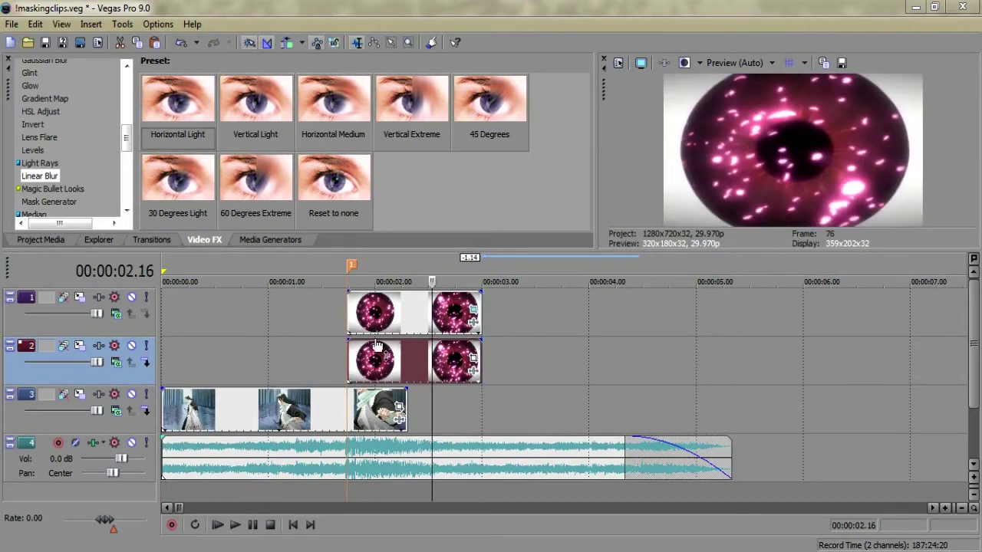
left_click(369, 346)
left_click(355, 348)
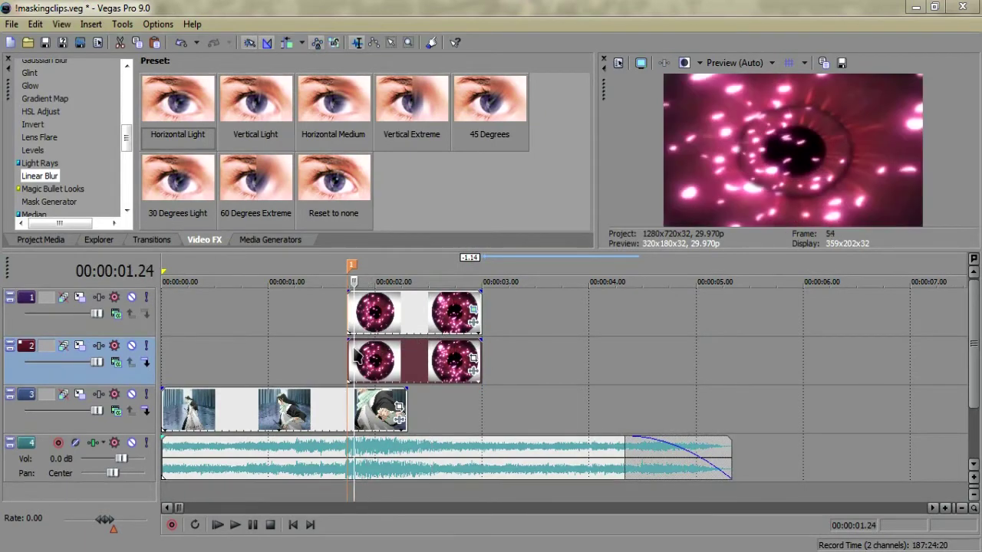
left_click(379, 349)
key("space")
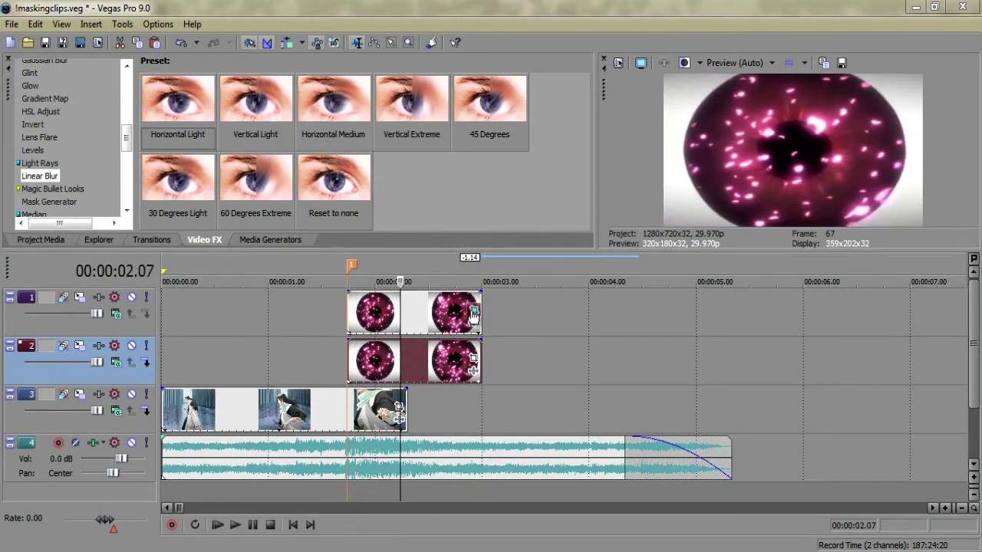
left_click(473, 312)
left_click(709, 108)
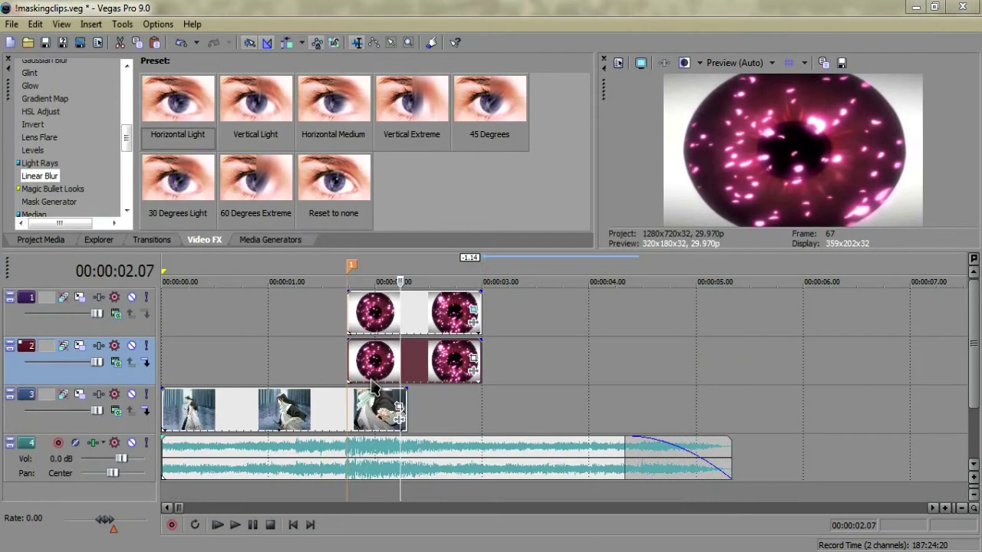
Step: Replace the eye clip on track 2 with a copy of the track 1 eye clip starting at 00:00:01.22
left_click(369, 381)
left_click(381, 310)
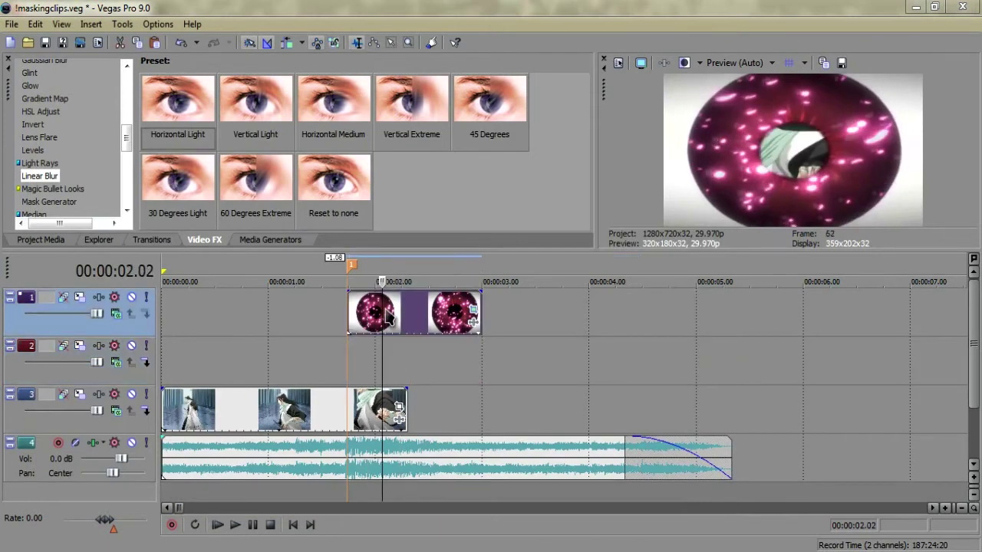
left_click(346, 366)
key("ctrl+v")
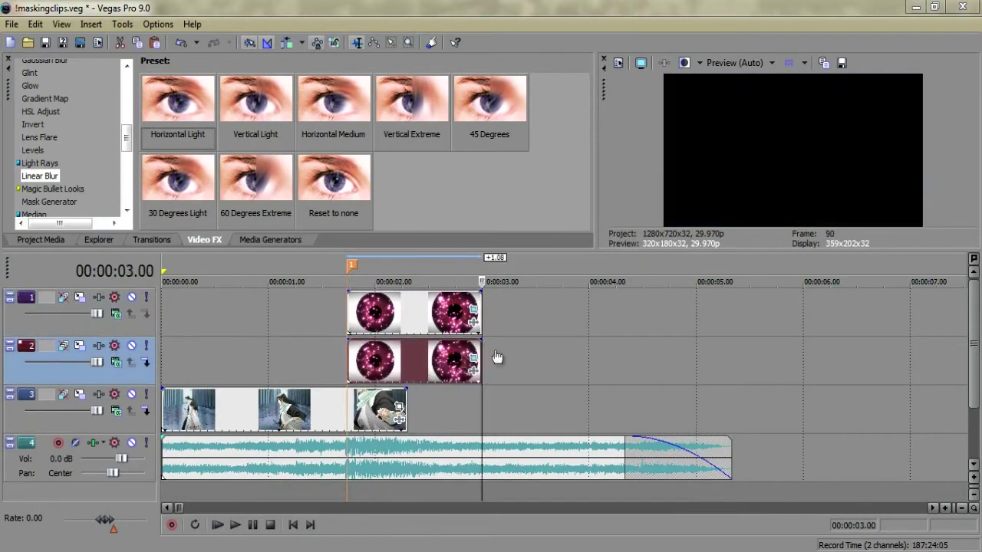
Step: Delete the pupil mask path from the first mask keyframe of the track 2 eye clip and close Event Pan/Crop
left_click(472, 358)
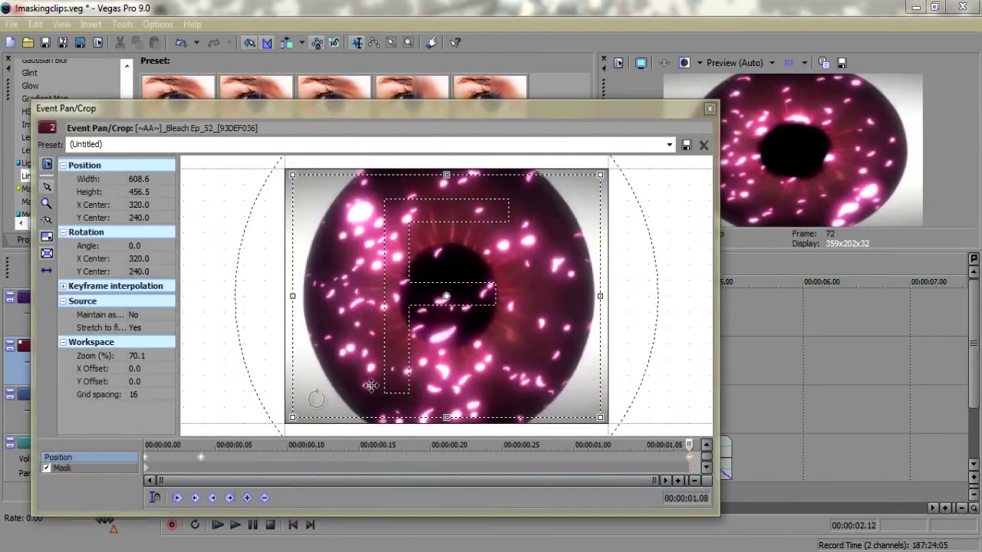
left_click(86, 471)
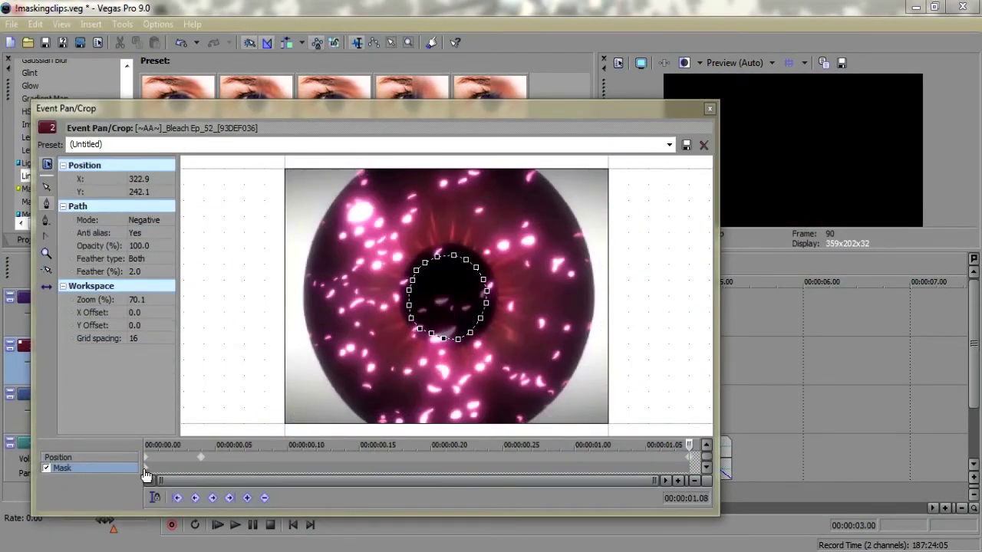
left_click(146, 473)
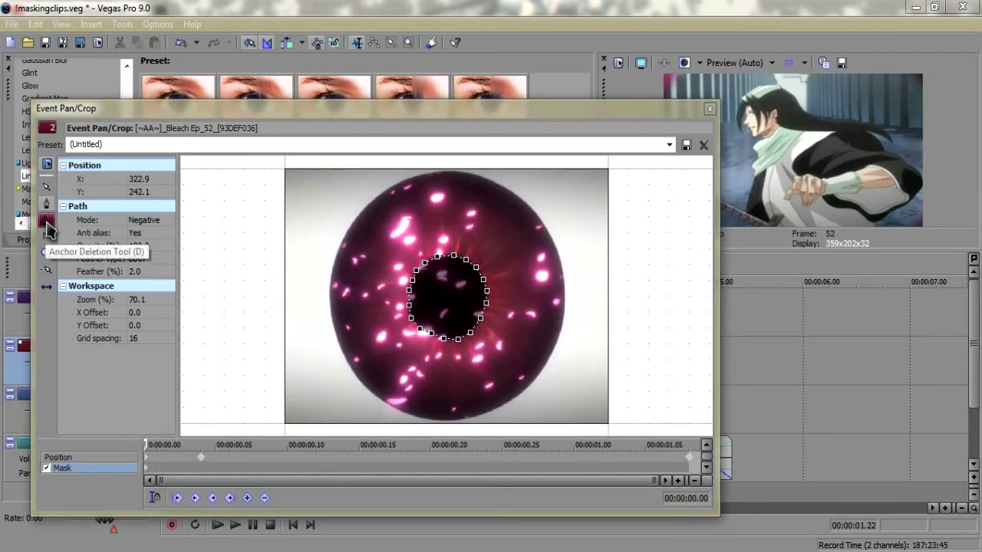
left_click(428, 263)
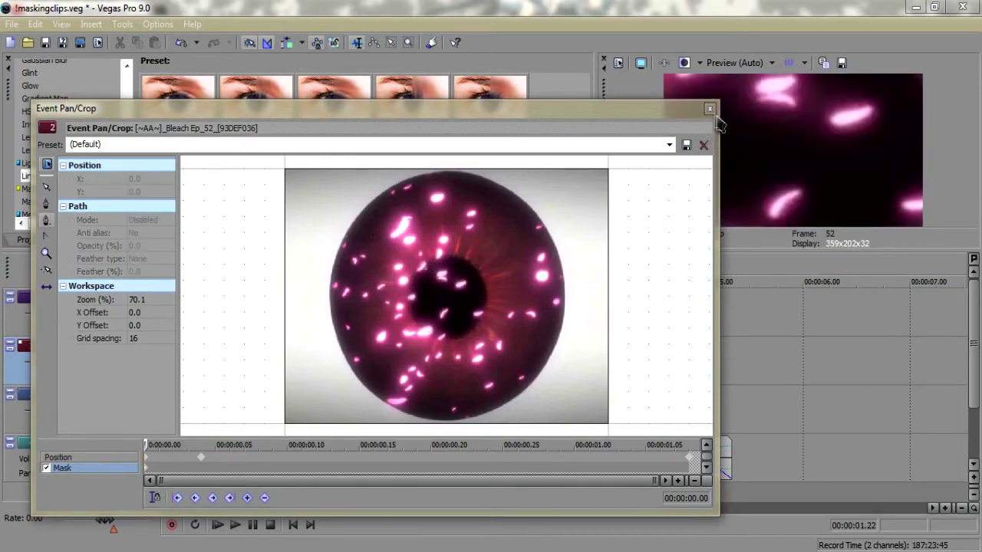
left_click(710, 109)
Step: Add a fade-in of about five frames to the start of the track 2 eye clip and preview the transition
left_click_drag(368, 409, 356, 385)
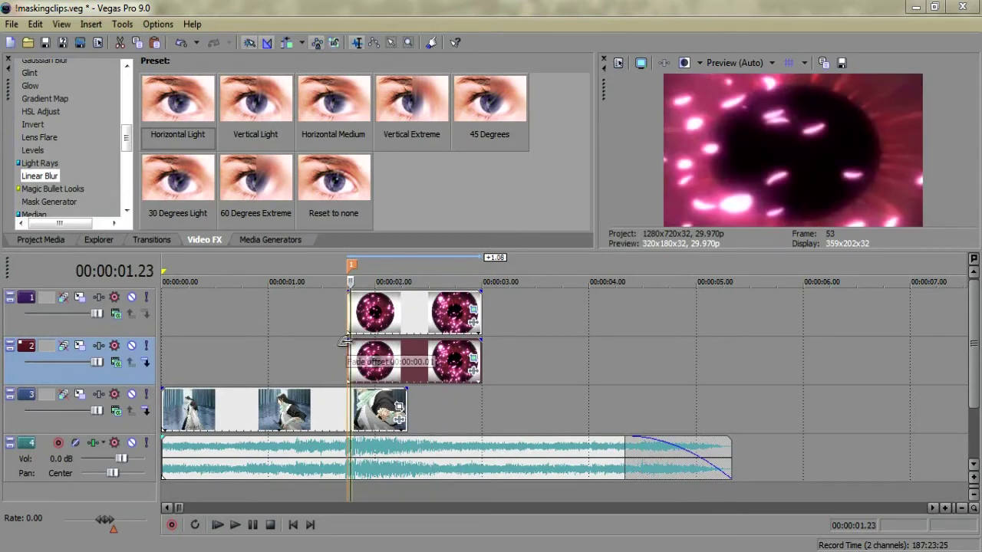
left_click_drag(346, 342, 359, 391)
mouse_move(382, 357)
left_mouse_down()
mouse_move(334, 384)
mouse_move(368, 381)
mouse_move(346, 376)
mouse_move(368, 375)
mouse_move(364, 359)
left_mouse_up()
scroll(413, 397, "up", 5)
left_click_drag(565, 364, 523, 364)
left_click(296, 352)
scroll(483, 426, "down", 3)
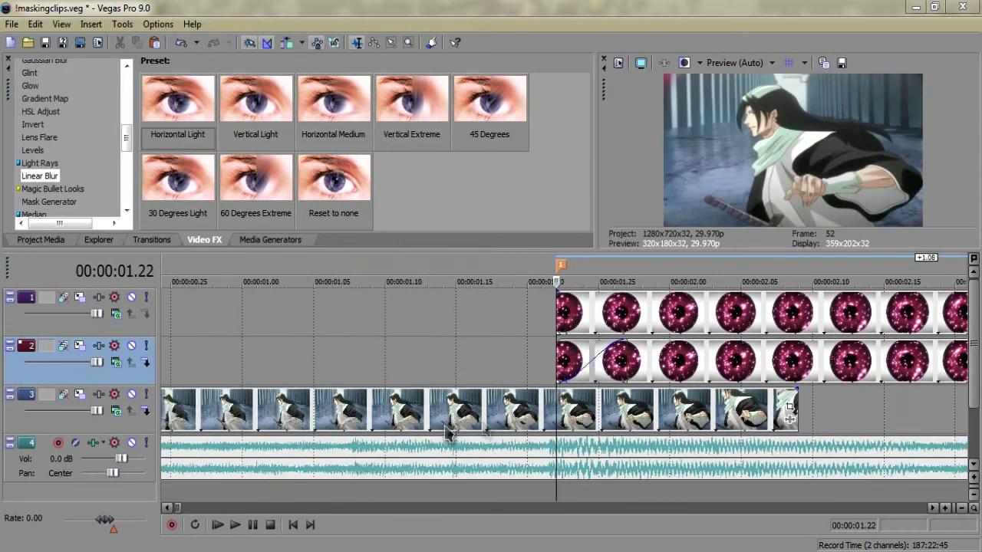
Step: Add fade-outs of about ten frames to the ends of the eye clips on tracks 1 and 2
left_click_drag(556, 399, 698, 380)
scroll(678, 381, "down", 3)
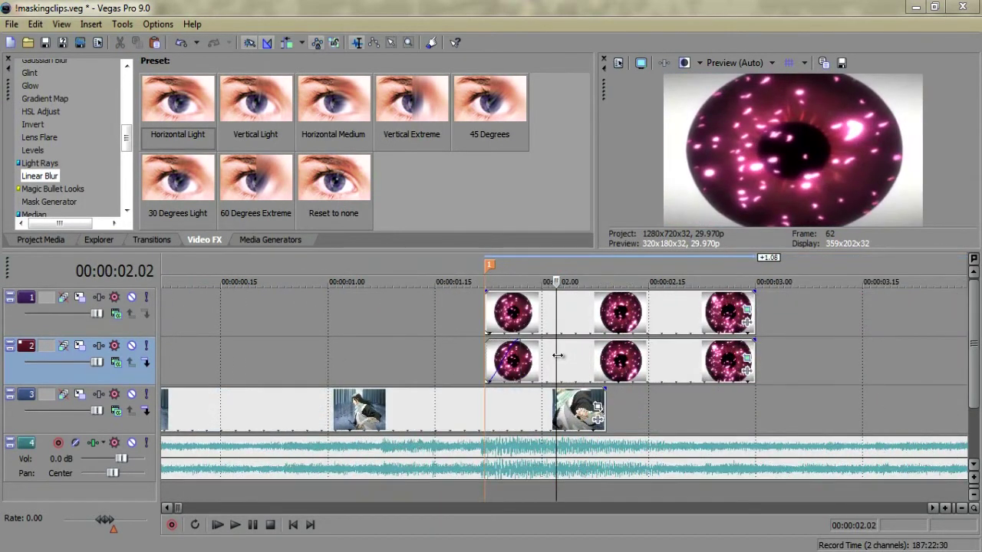
left_click_drag(558, 355, 689, 363)
left_click(690, 363)
left_click_drag(754, 293, 688, 311)
Step: Play the sequence from near its beginning to preview the eye transition and the closing fade-out
left_click_drag(684, 414, 229, 420)
scroll(261, 422, "down", 2)
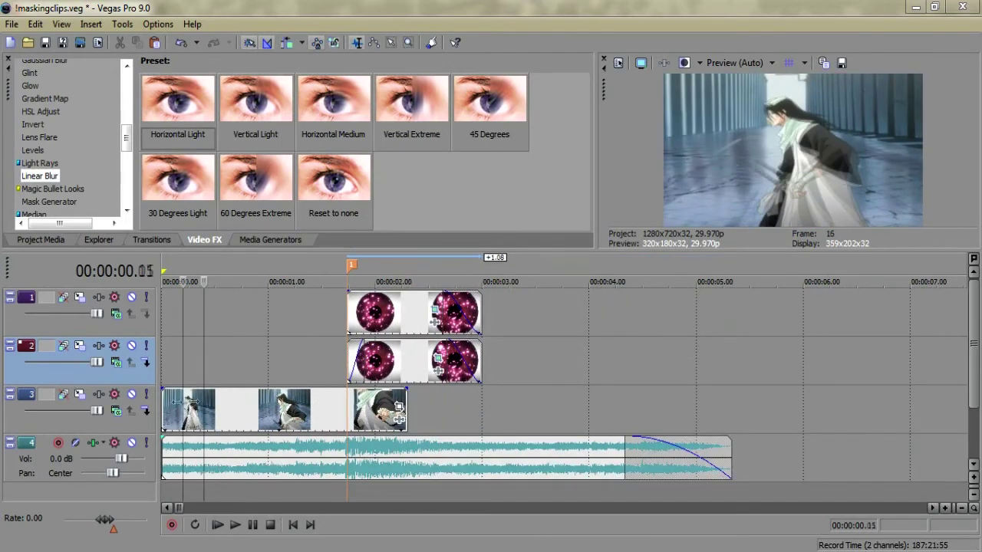
key("space")
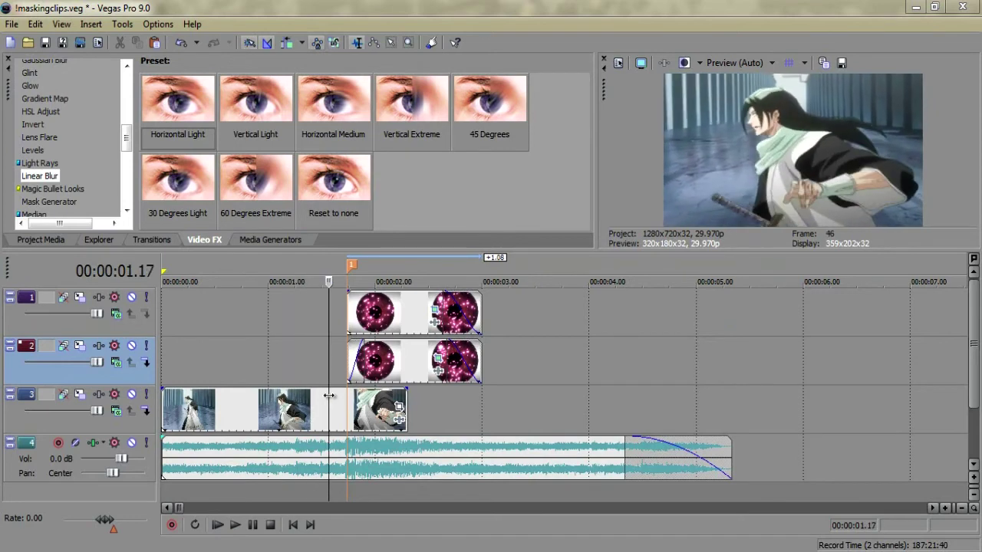
left_click_drag(334, 383, 695, 390)
scroll(427, 428, "down", 2)
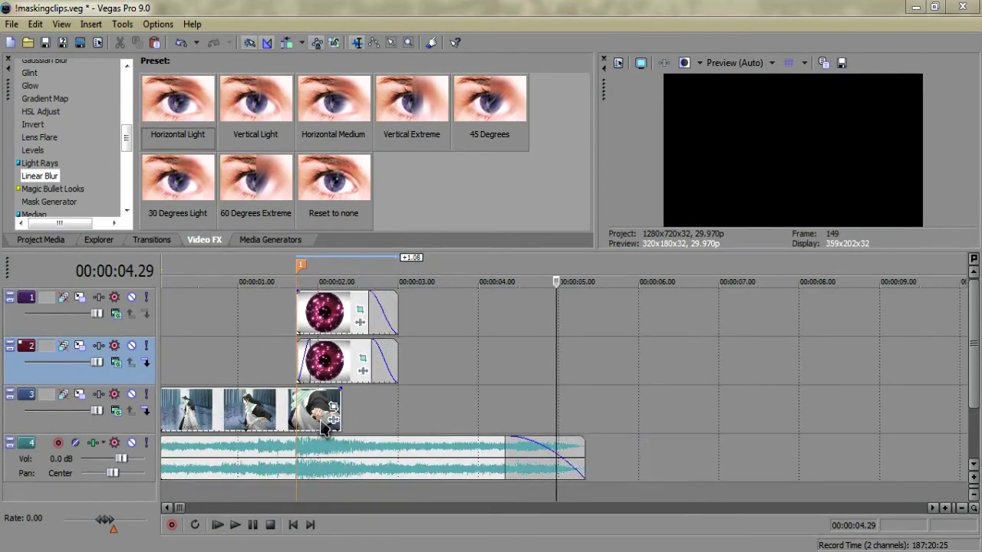
Step: Examine how the character clip on track 3 overlaps the two eye clips between 00:00:01.22 and the character clip's end
left_click(322, 416)
scroll(433, 413, "up", 3)
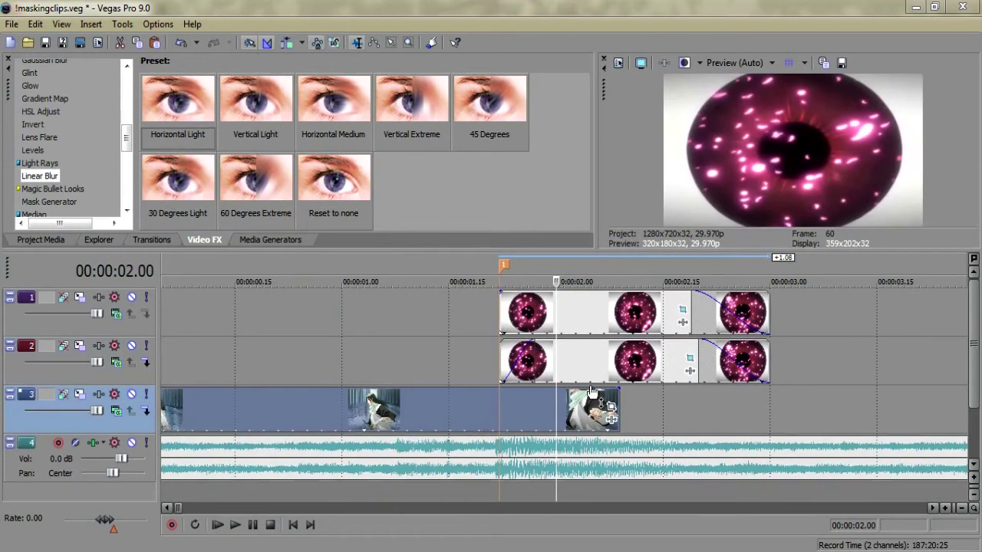
mouse_move(558, 394)
left_mouse_down()
mouse_move(496, 393)
mouse_move(548, 392)
left_mouse_up()
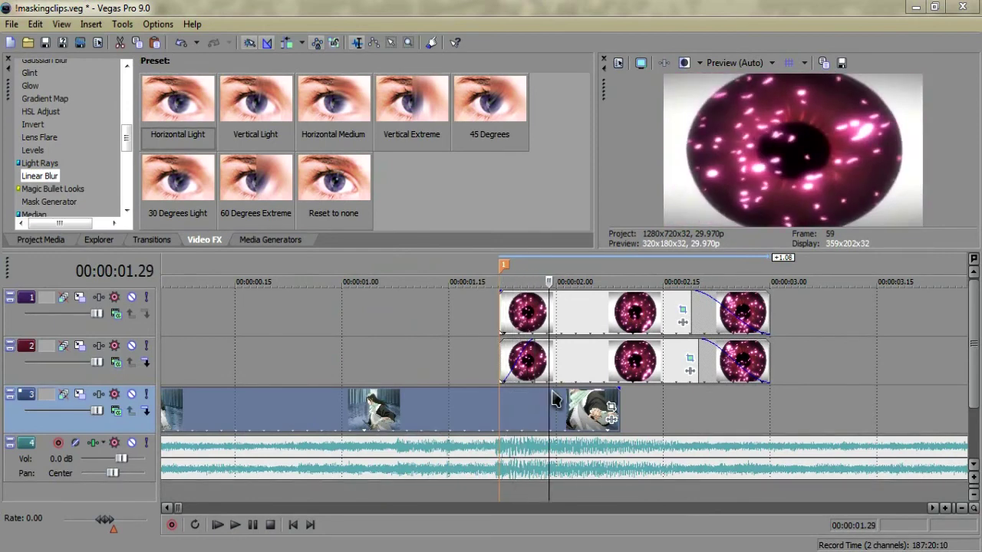
left_click(577, 378)
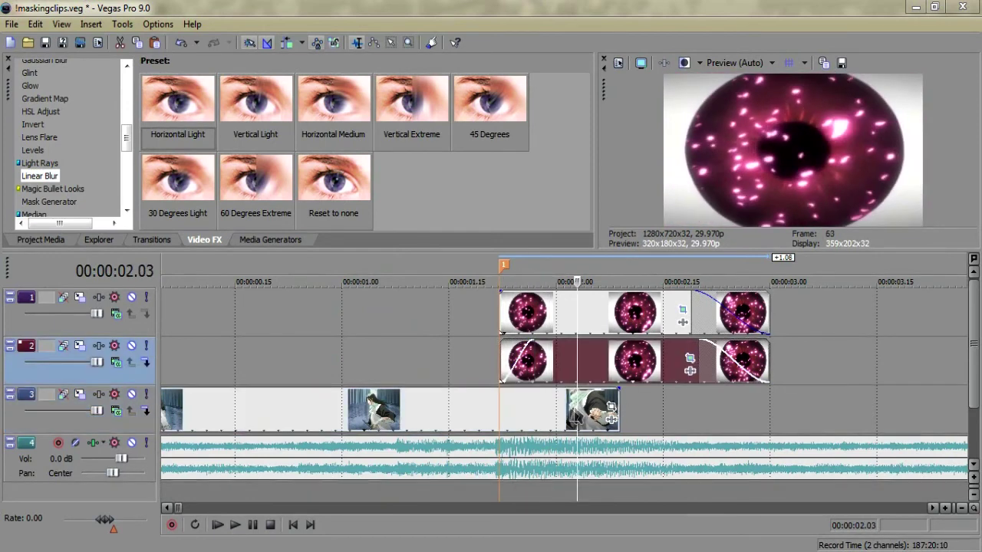
left_click_drag(551, 412, 499, 417)
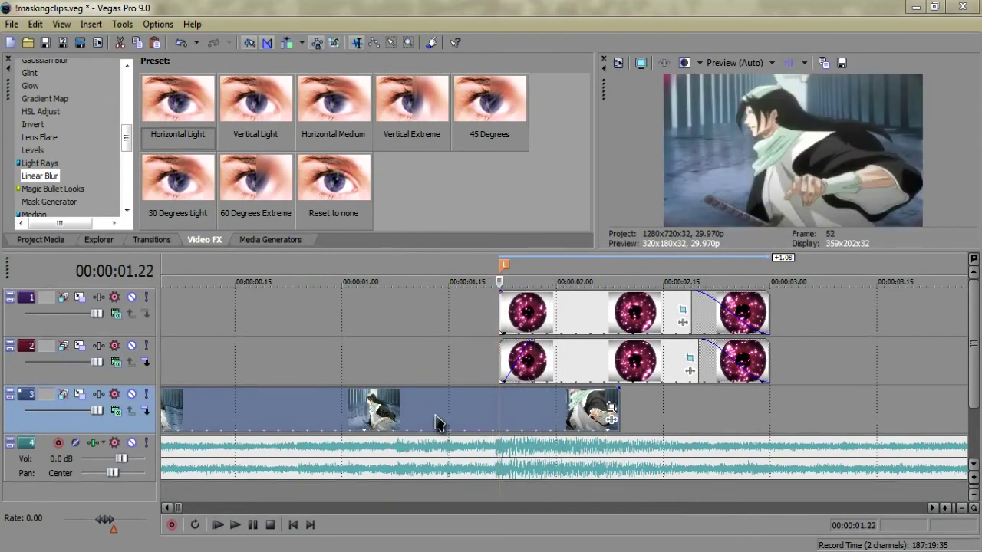
left_click_drag(438, 422, 499, 414)
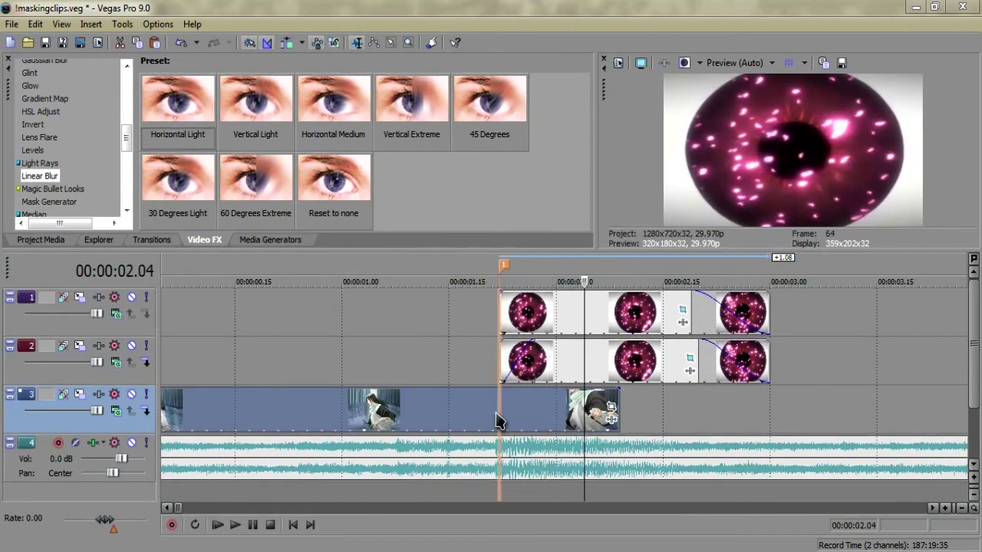
left_click(577, 418)
left_click_drag(574, 410, 614, 416)
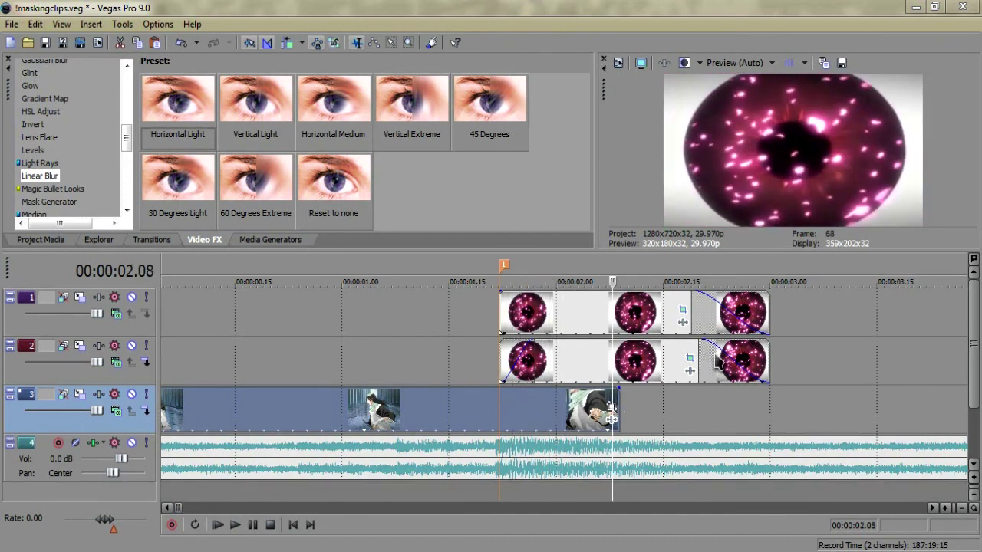
Step: Lengthen the track 2 eye clip's fade-out to line up with the start of the track 1 eye clip's fade-out
left_click_drag(699, 353, 692, 353)
left_click(628, 361)
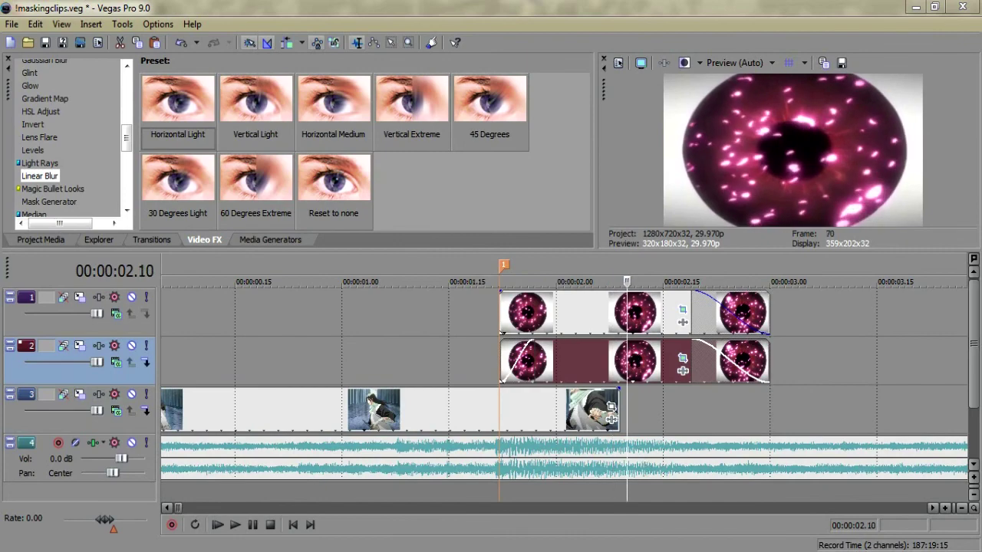